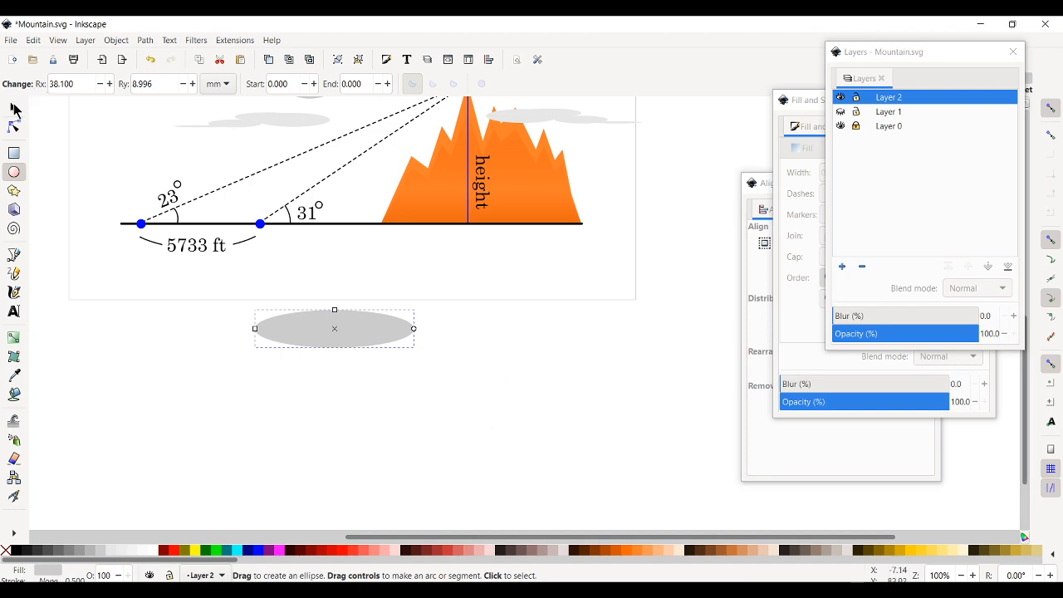
Step: Scale the grey ellipse below the page up proportionally to about 179 mm wide and 42 mm high
{"action": "left_click", "coordinate": [13, 108]}
{"action": "left_click", "coordinate": [463, 411]}
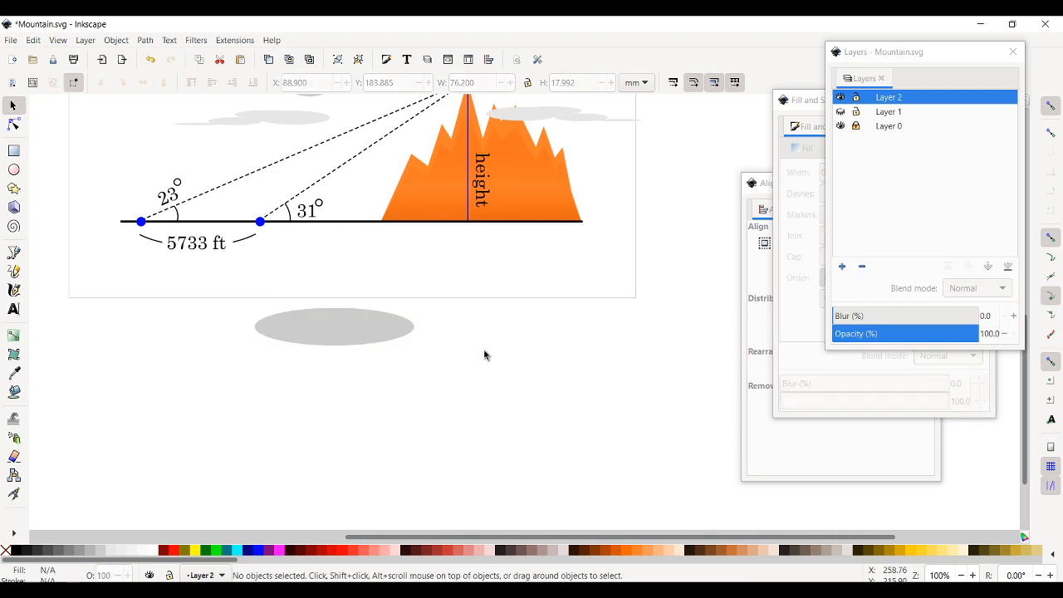
{"action": "left_click", "coordinate": [365, 336]}
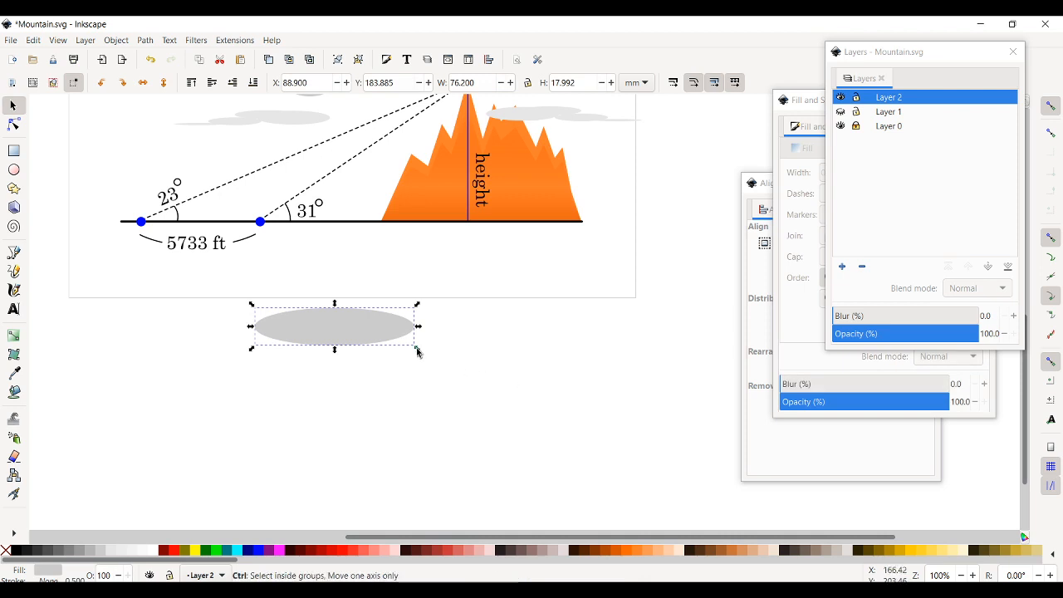
{"action": "left_click_drag", "start_coordinate": [417, 351], "coordinate": [635, 441]}
{"action": "left_click", "coordinate": [538, 466]}
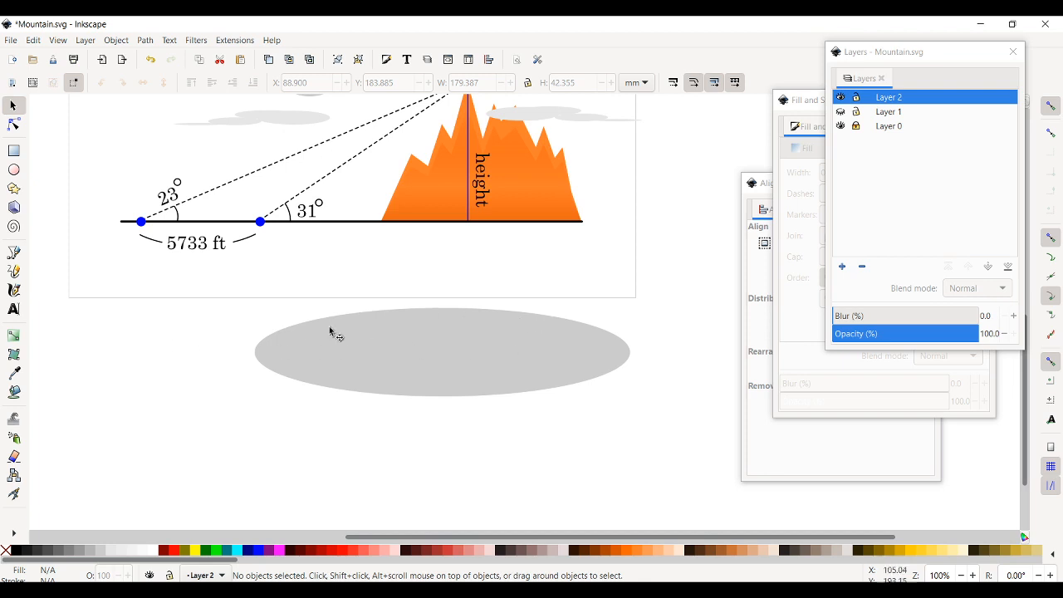
Step: Duplicate the enlarged grey ellipse in place and give the copy a white fill with a black outline
{"action": "left_click", "coordinate": [425, 372]}
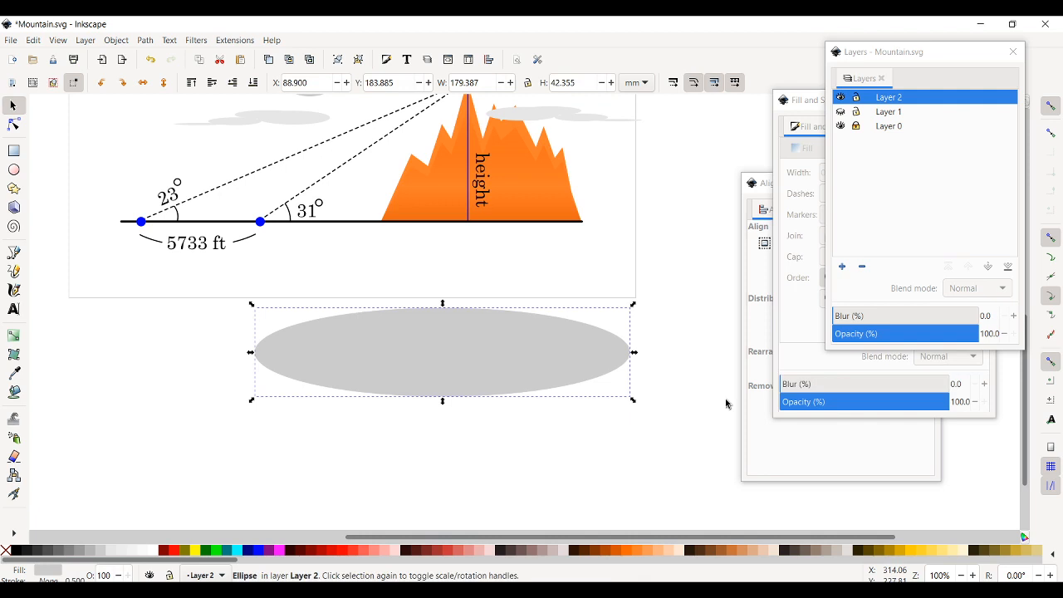
{"action": "left_click", "coordinate": [154, 553]}
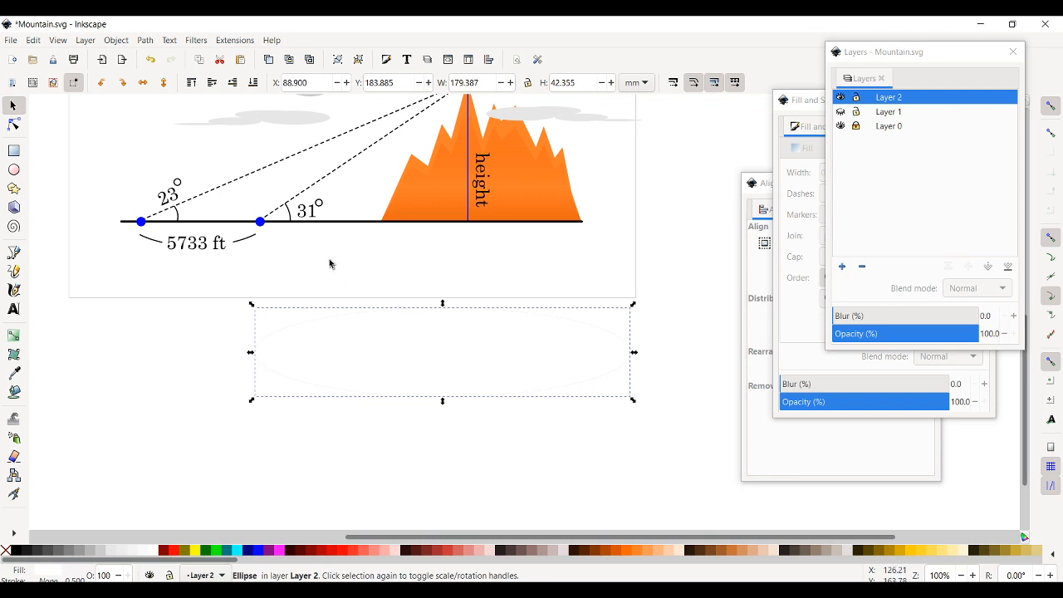
{"action": "left_click", "coordinate": [14, 551], "text": "shift"}
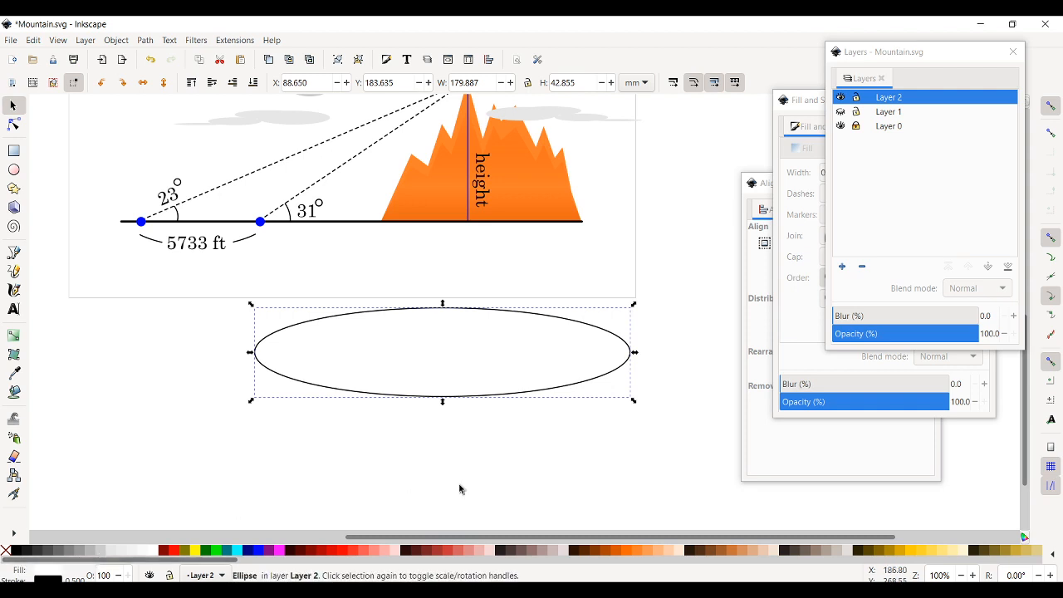
Step: Apply a dynamic offset to the white ellipse and inset it by about 2.6 pt inside the grey one
{"action": "left_click", "coordinate": [145, 41]}
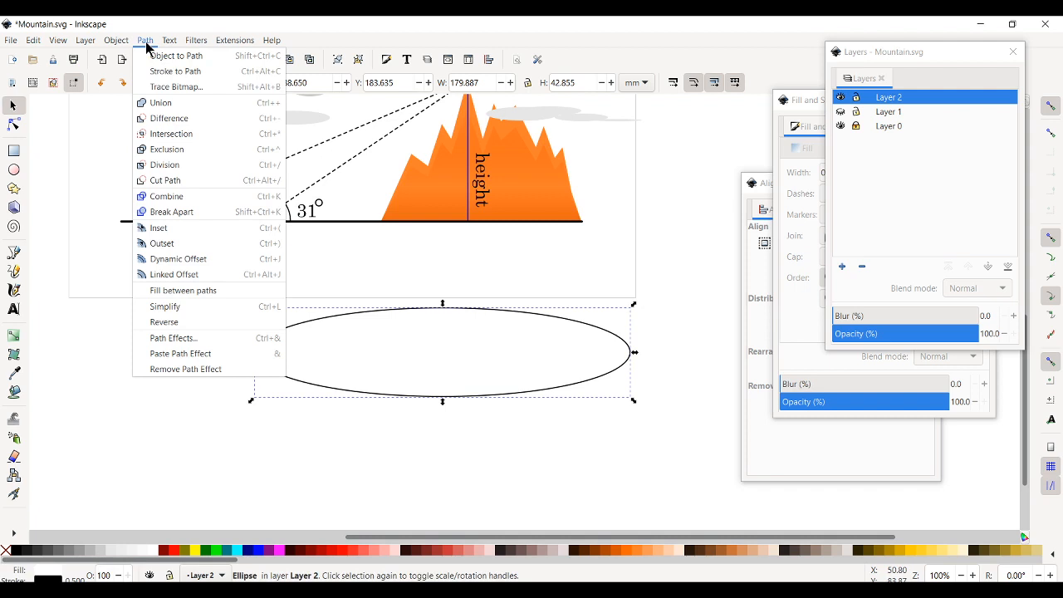
{"action": "left_click", "coordinate": [159, 258]}
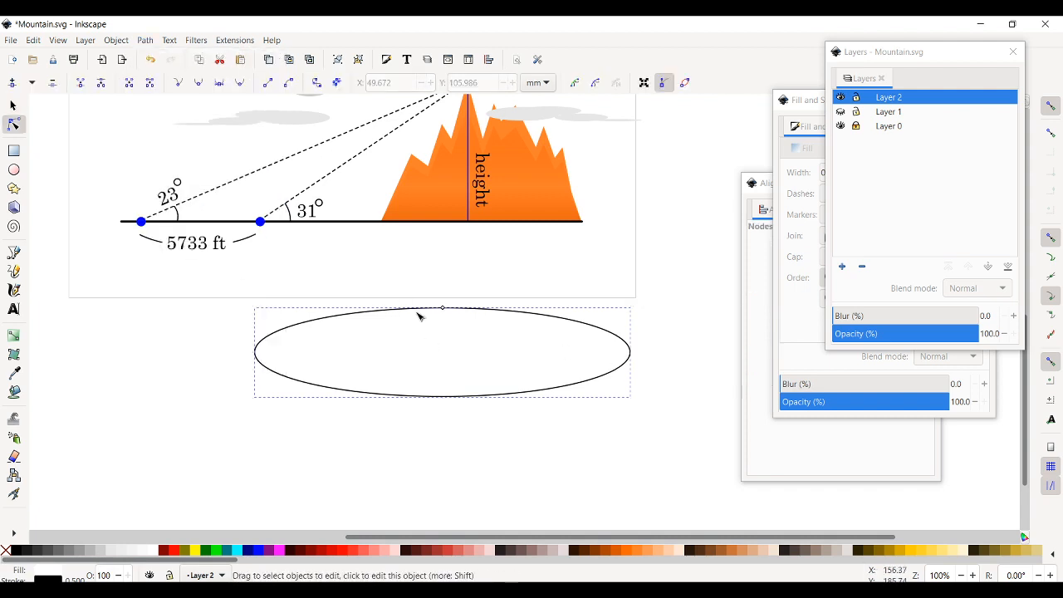
{"action": "mouse_move", "coordinate": [442, 309]}
{"action": "left_mouse_down"}
{"action": "mouse_move", "coordinate": [450, 327]}
{"action": "mouse_move", "coordinate": [459, 315]}
{"action": "left_mouse_up"}
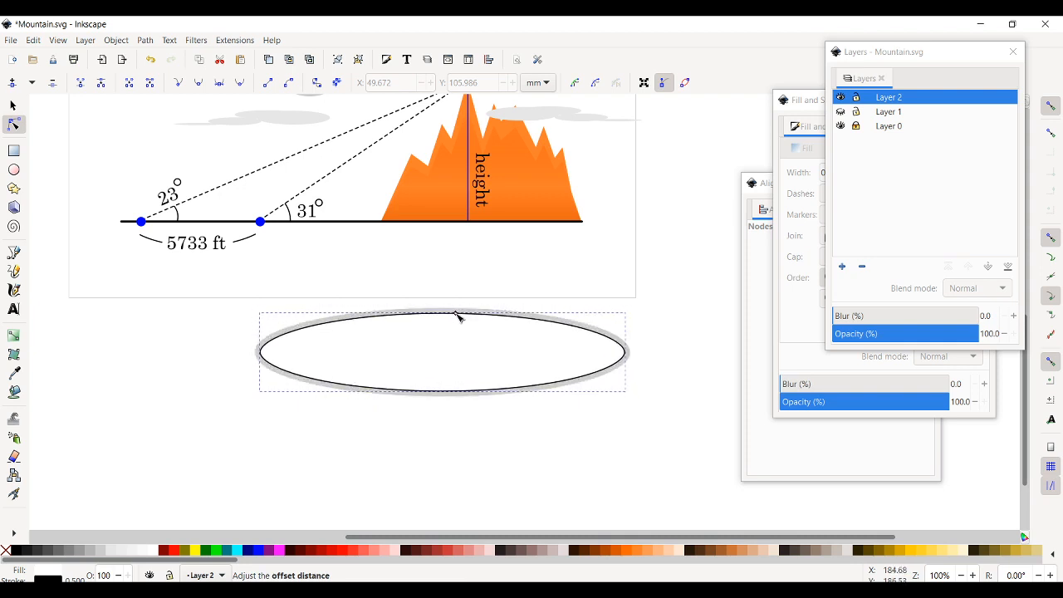
{"action": "left_click", "coordinate": [12, 107]}
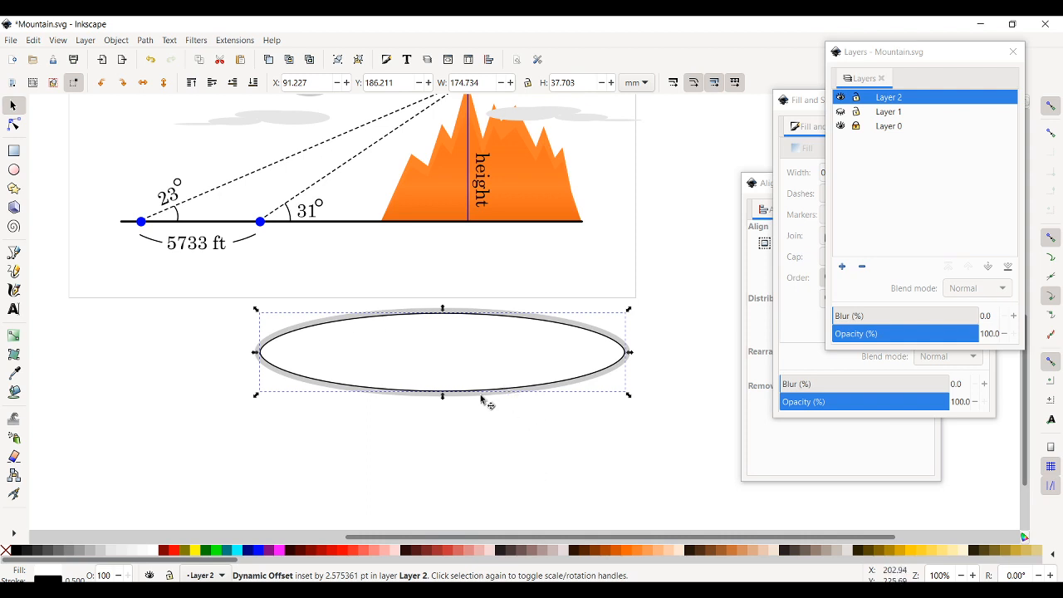
{"action": "left_click_drag", "start_coordinate": [425, 353], "coordinate": [443, 374]}
{"action": "key", "text": "ctrl+z"}
Step: Duplicate the inset white ellipse, inset the copy to about 6.6 pt with a dynamic offset, and fill it light grey
{"action": "left_click", "coordinate": [144, 40]}
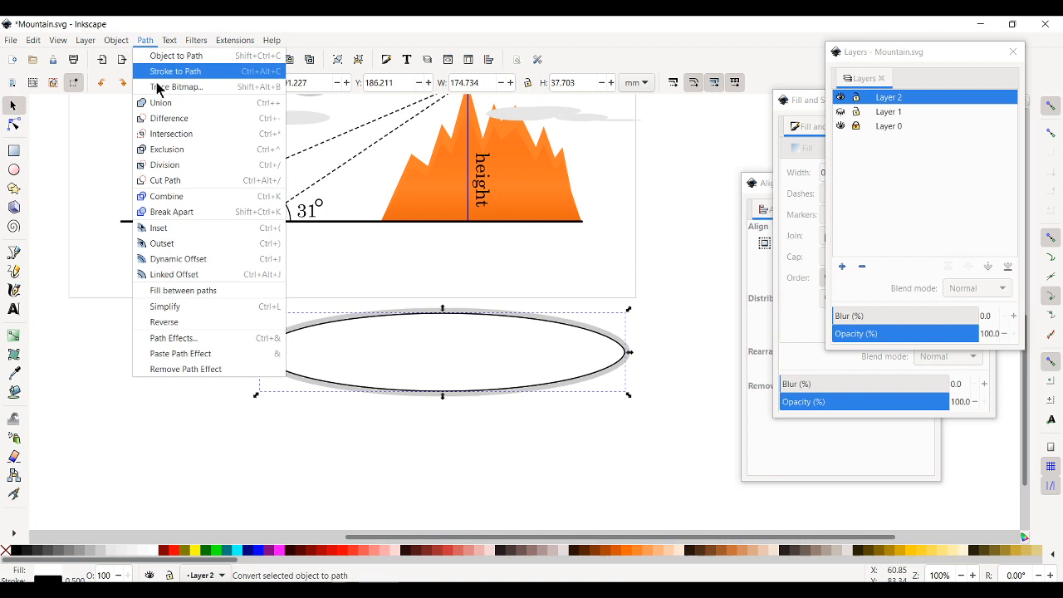
{"action": "left_click", "coordinate": [178, 259]}
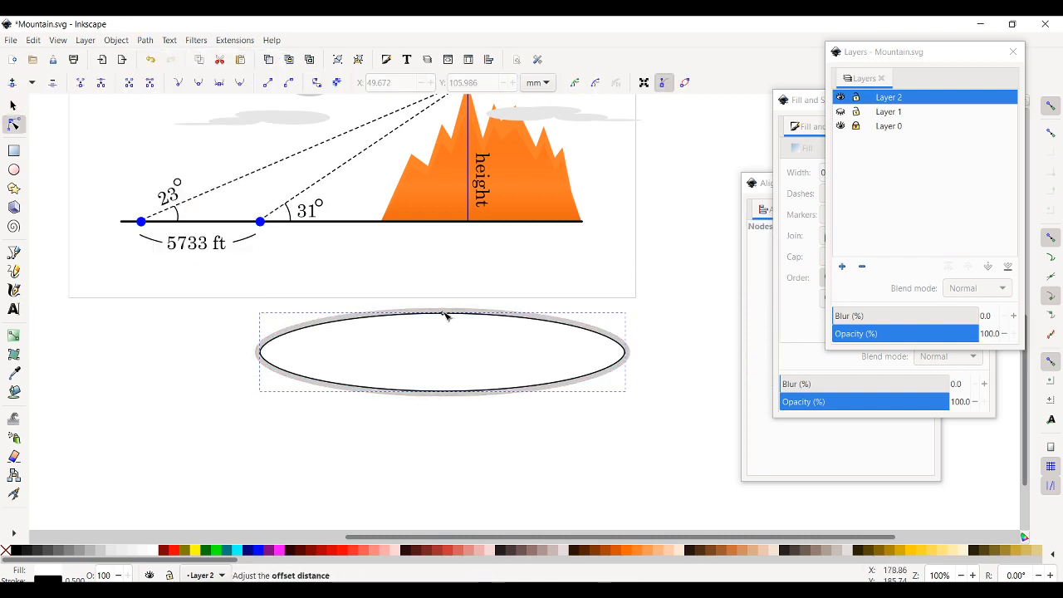
{"action": "left_click_drag", "start_coordinate": [446, 310], "coordinate": [451, 329]}
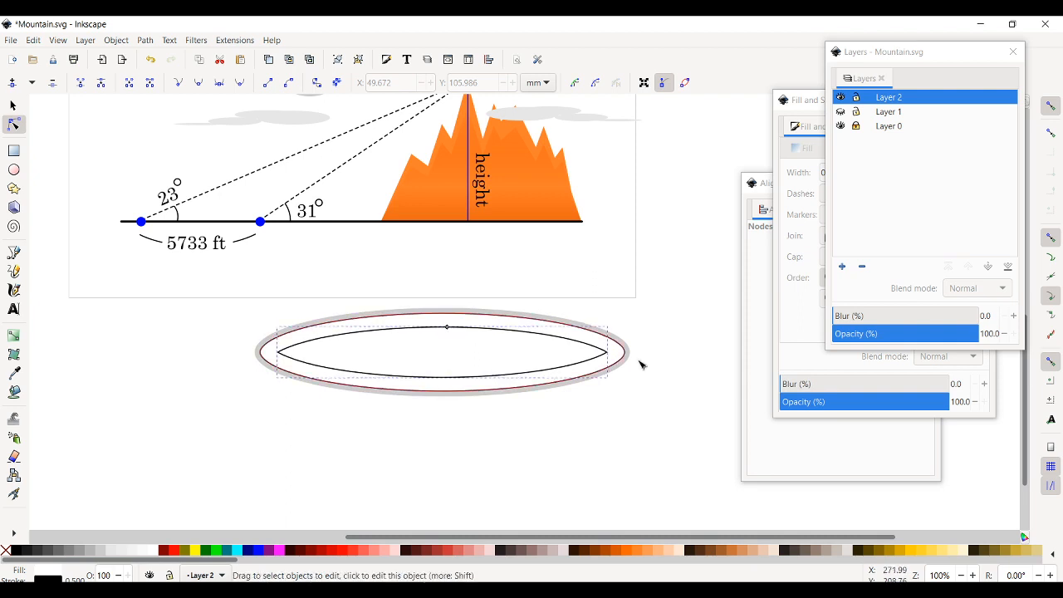
{"action": "left_click", "coordinate": [13, 109]}
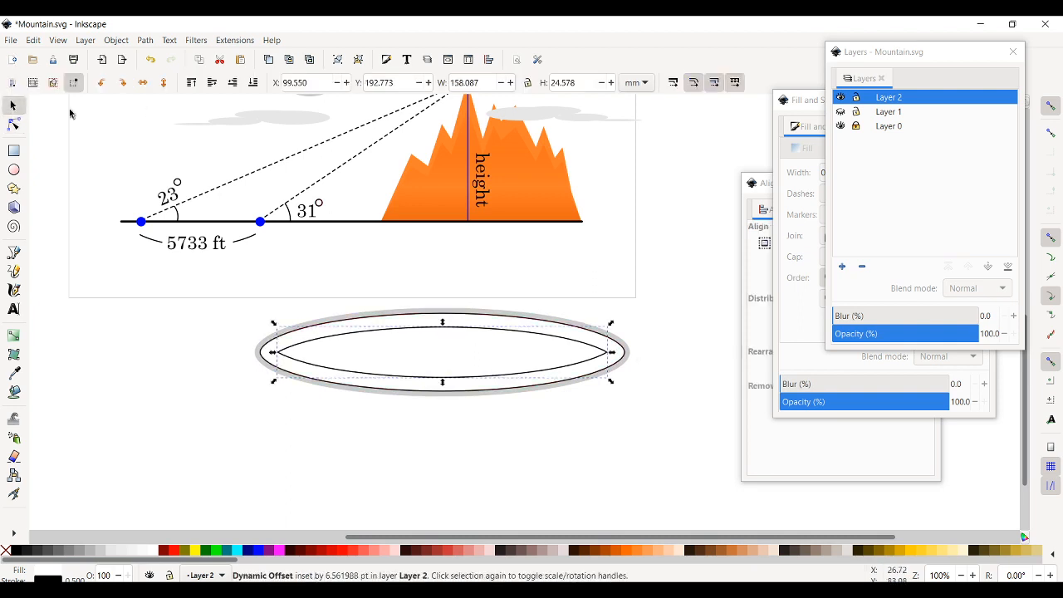
{"action": "left_click", "coordinate": [125, 553]}
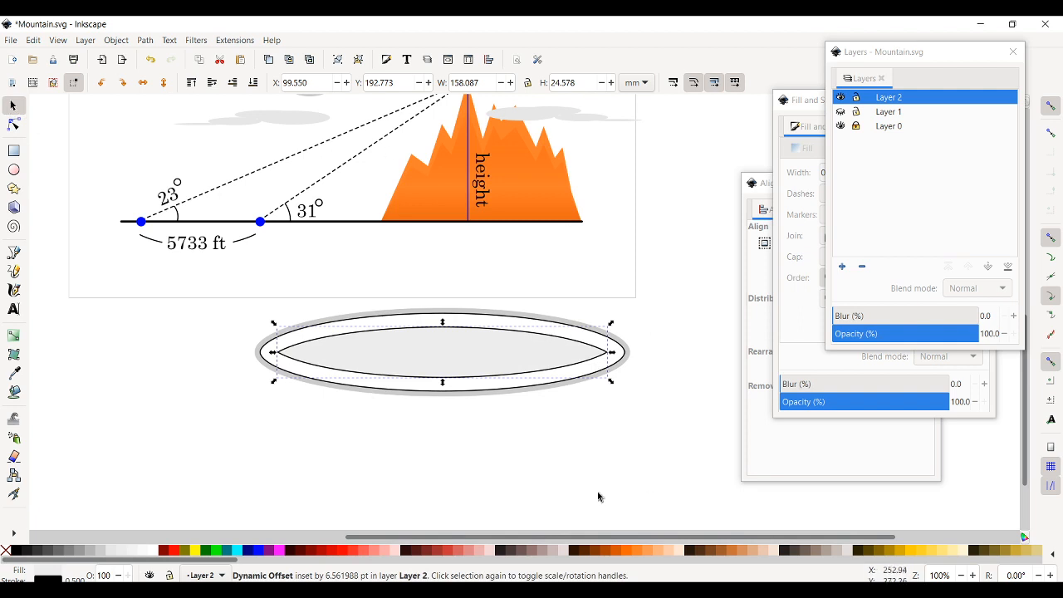
{"action": "left_click", "coordinate": [460, 437]}
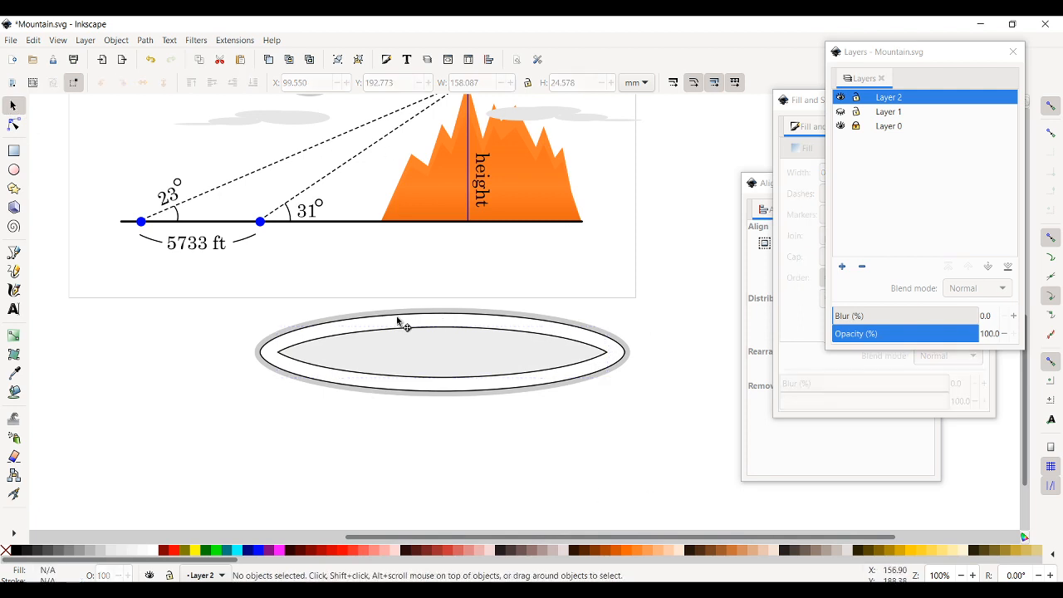
Step: Subtract the light grey inner shape from the white ellipse using Difference and remove the resulting ring's outline
{"action": "left_click", "coordinate": [397, 321]}
{"action": "left_click", "coordinate": [417, 357], "text": "shift"}
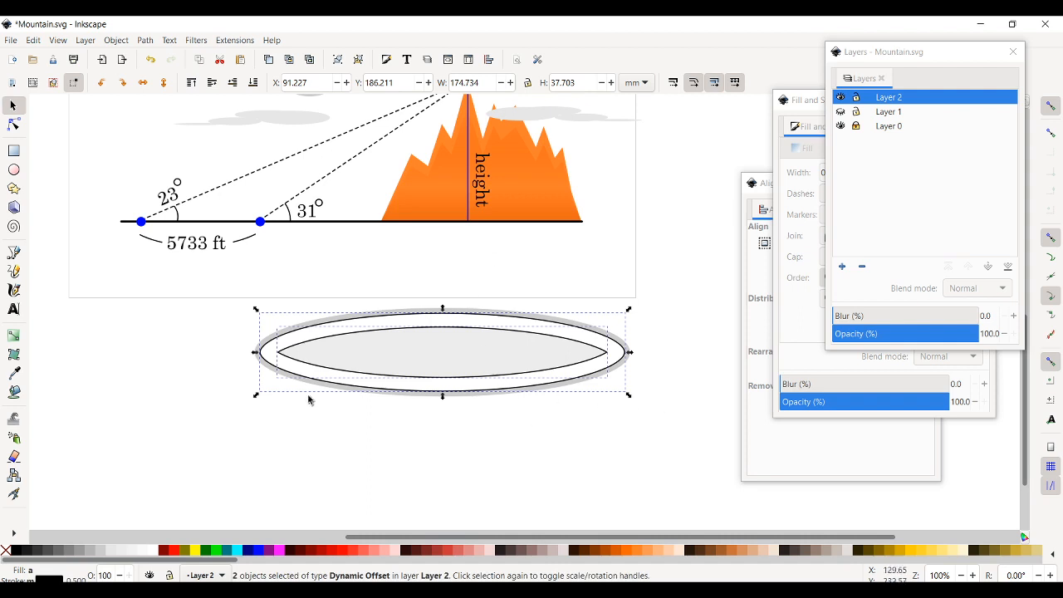
{"action": "left_click", "coordinate": [144, 41]}
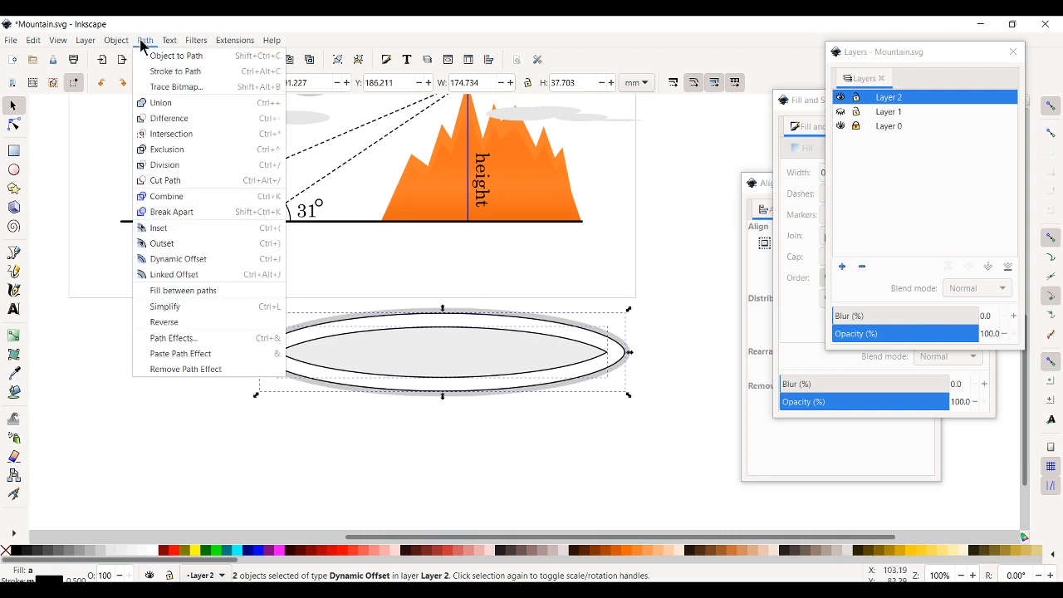
{"action": "left_click", "coordinate": [153, 118]}
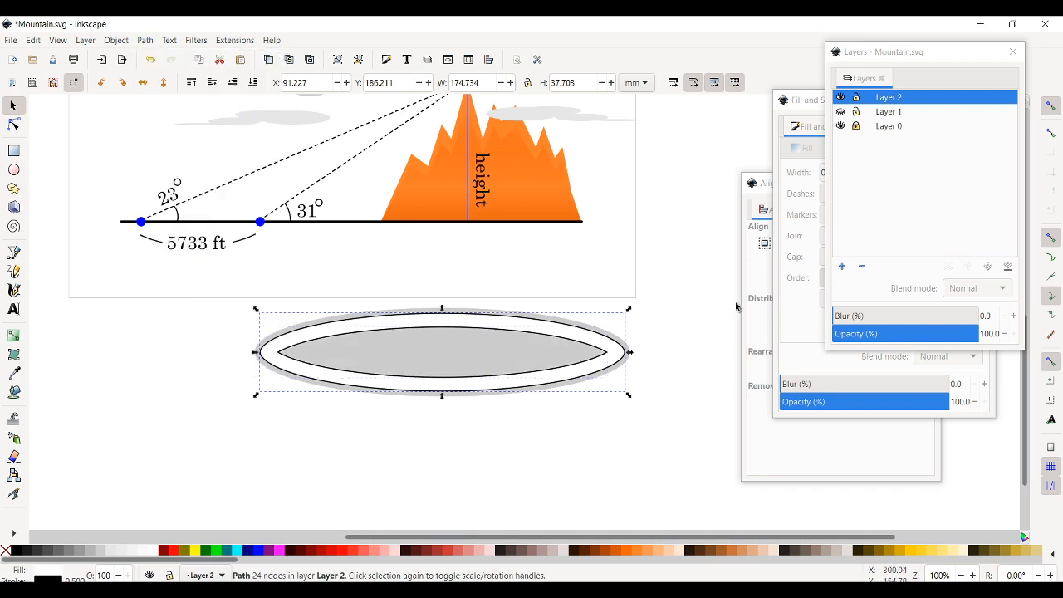
{"action": "left_click_drag", "start_coordinate": [464, 323], "coordinate": [445, 274]}
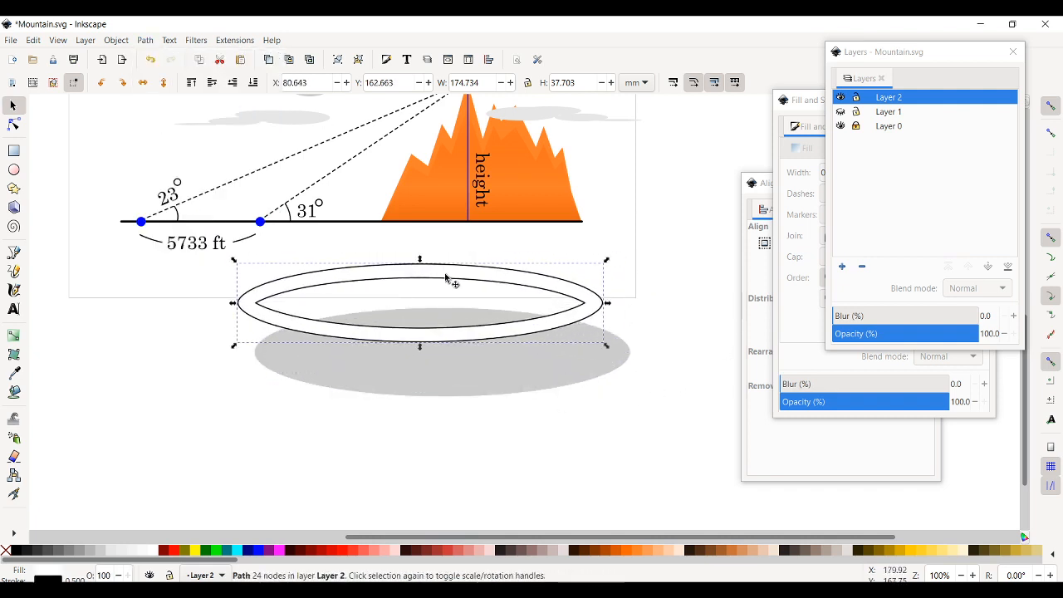
{"action": "key", "text": "ctrl+z"}
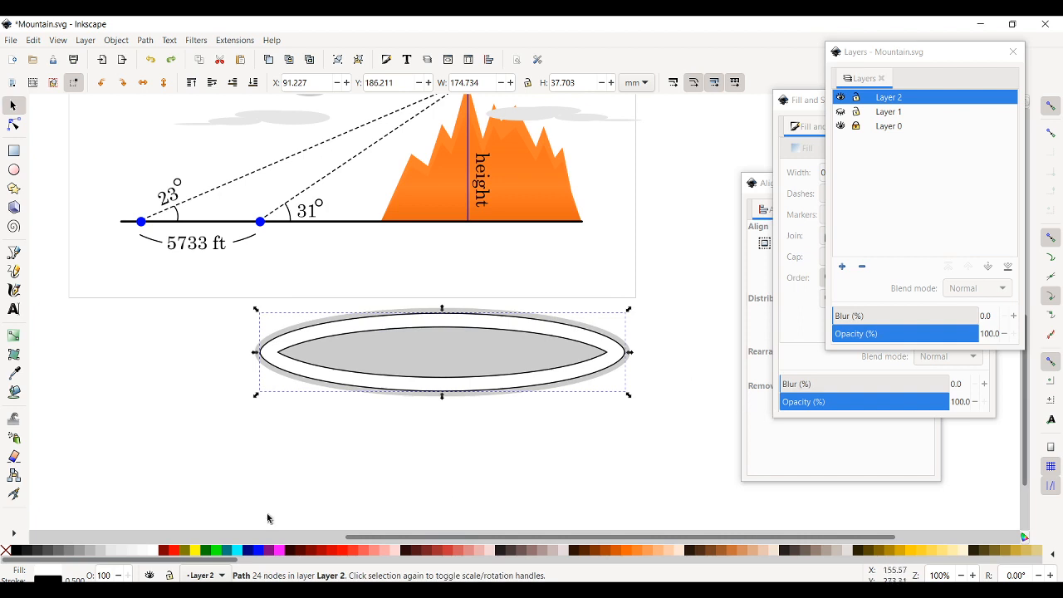
{"action": "left_click", "coordinate": [5, 549], "text": "shift"}
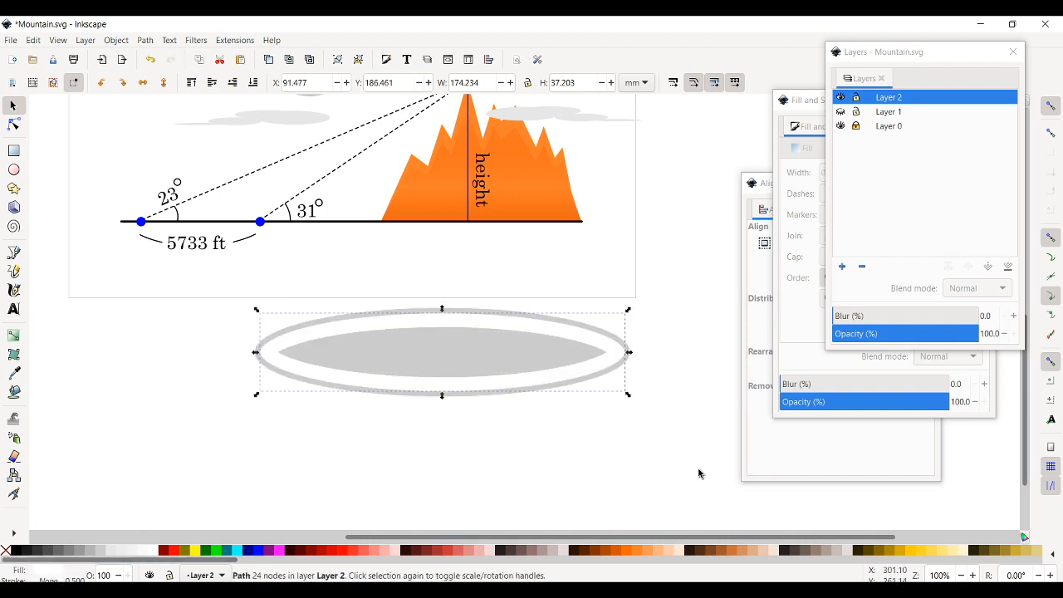
{"action": "left_click", "coordinate": [475, 429]}
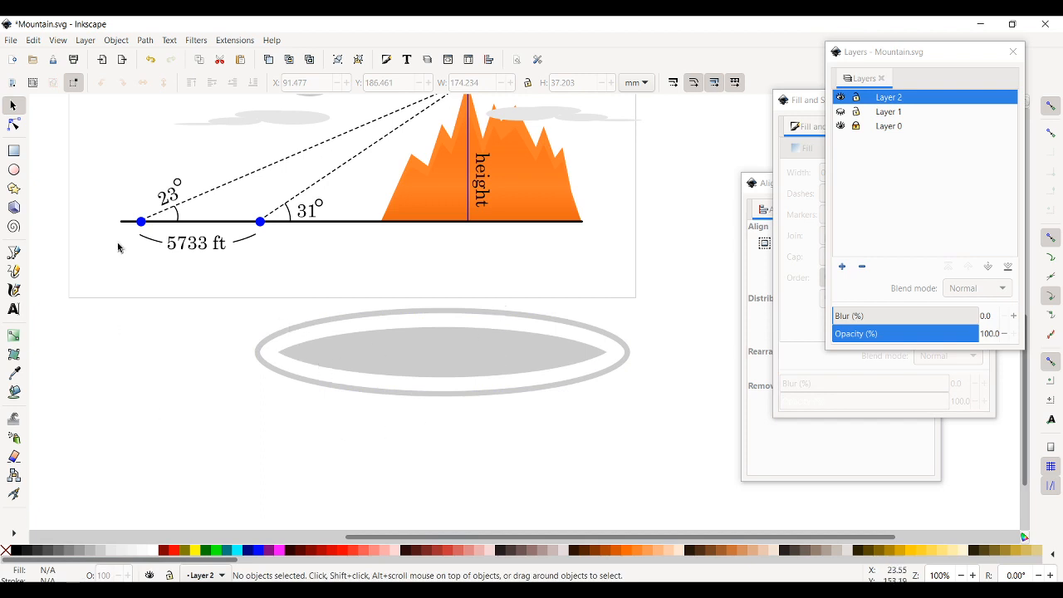
Step: Draw a closed four-sided shape across the upper part of the ring with the Pen tool, with a black outline and no fill
{"action": "left_click", "coordinate": [13, 254]}
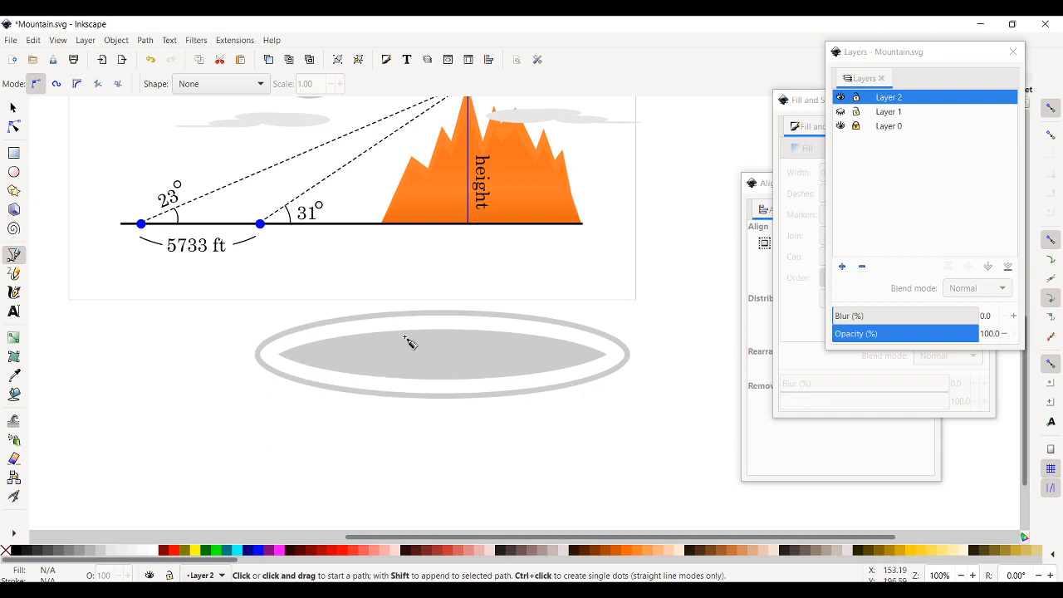
{"action": "left_click", "coordinate": [298, 306]}
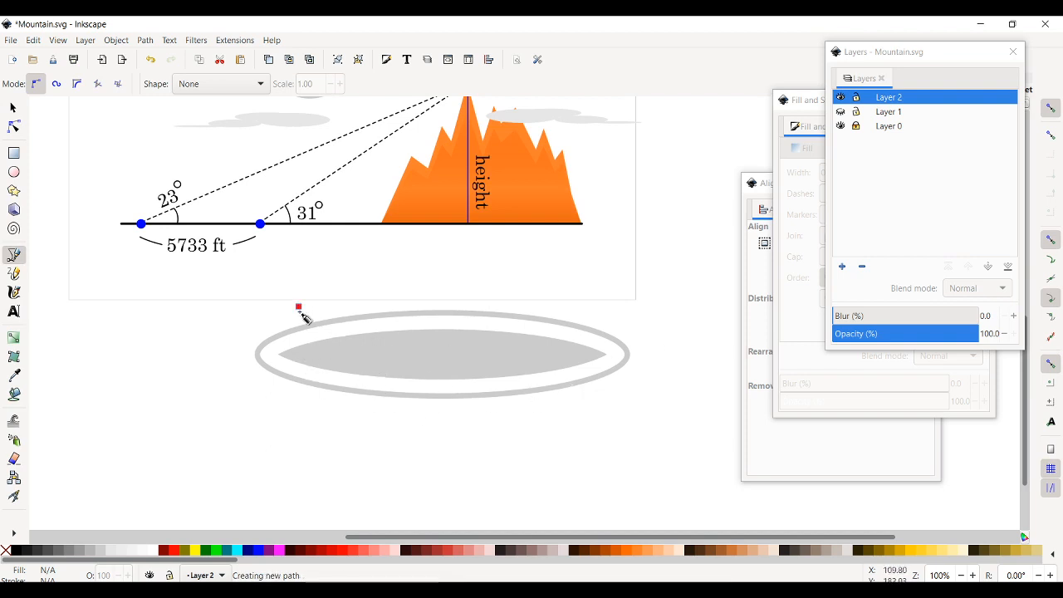
{"action": "left_click", "coordinate": [315, 357]}
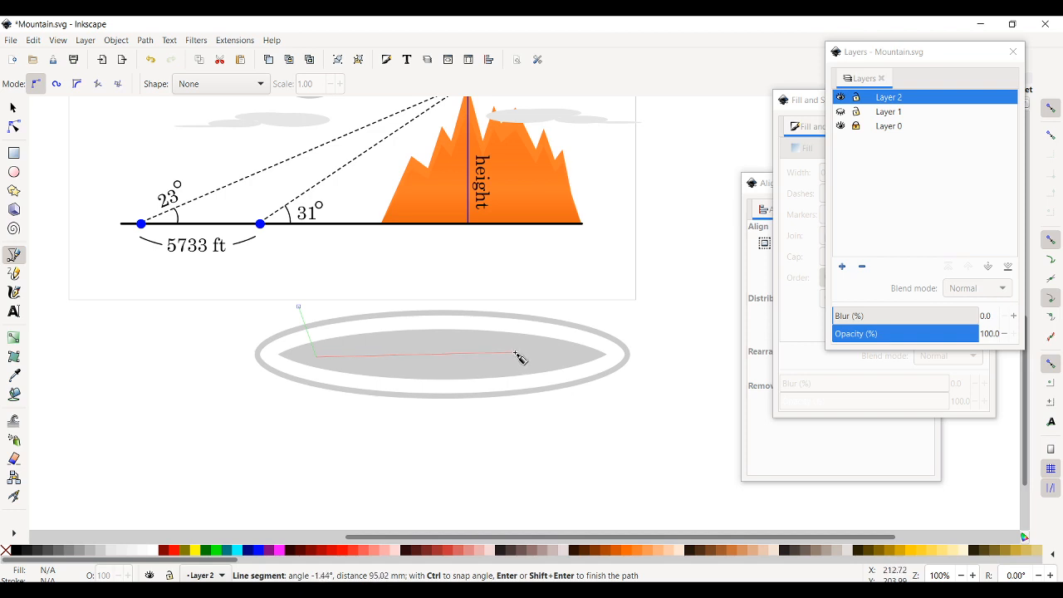
{"action": "left_click", "coordinate": [514, 351]}
{"action": "left_click", "coordinate": [544, 300]}
{"action": "left_click", "coordinate": [298, 306]}
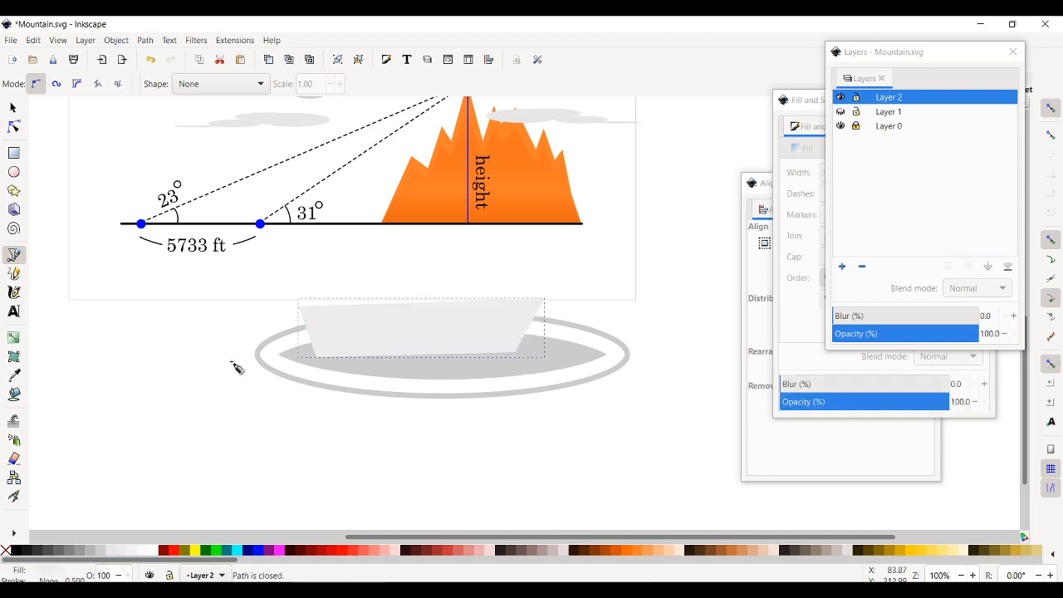
{"action": "left_click", "coordinate": [18, 552], "text": "shift"}
{"action": "left_click", "coordinate": [7, 551]}
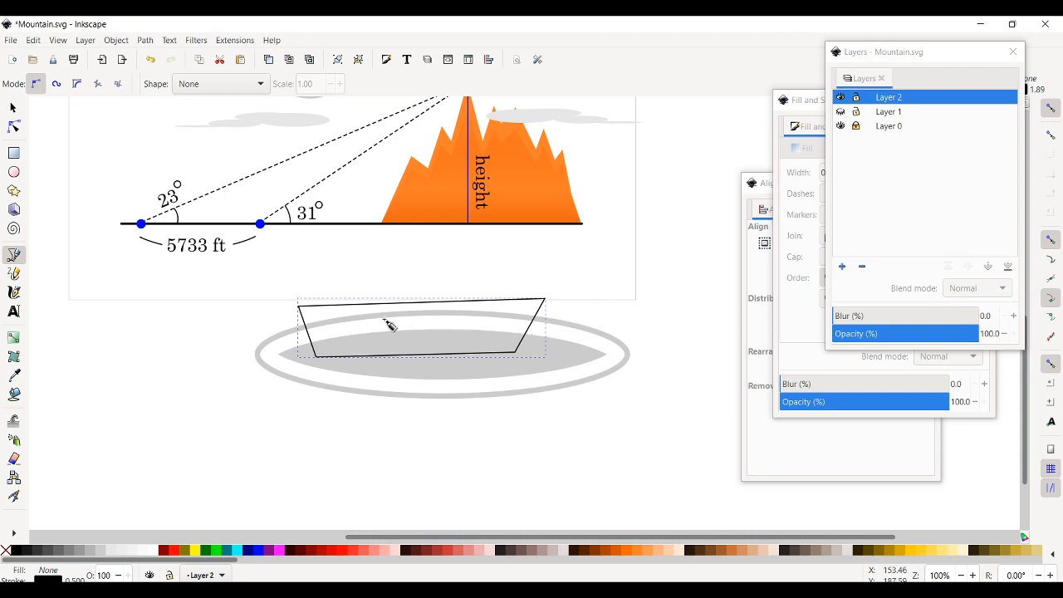
Step: Intersect the white ring with the four-sided outline so only the upper curved highlight band is kept
{"action": "left_click", "coordinate": [13, 108]}
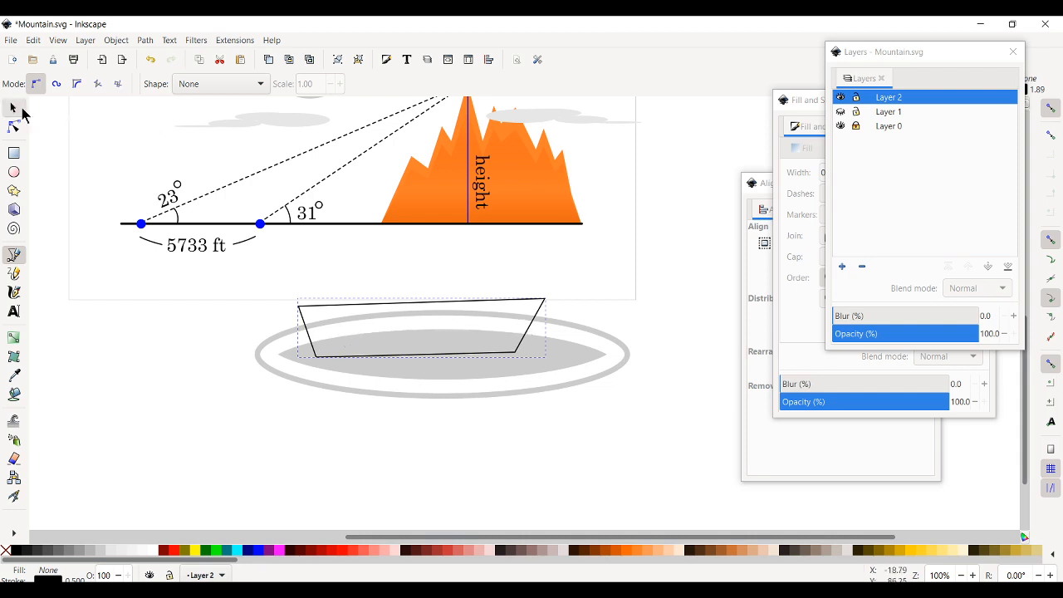
{"action": "left_click", "coordinate": [633, 393]}
{"action": "left_click", "coordinate": [607, 368]}
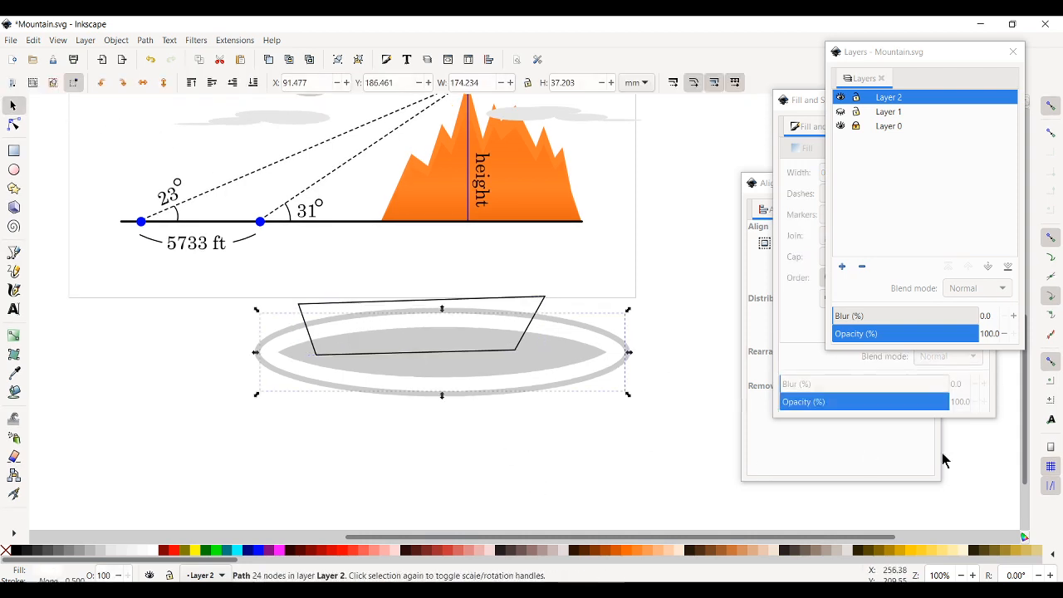
{"action": "left_click", "coordinate": [315, 304], "text": "shift"}
{"action": "left_click", "coordinate": [148, 41]}
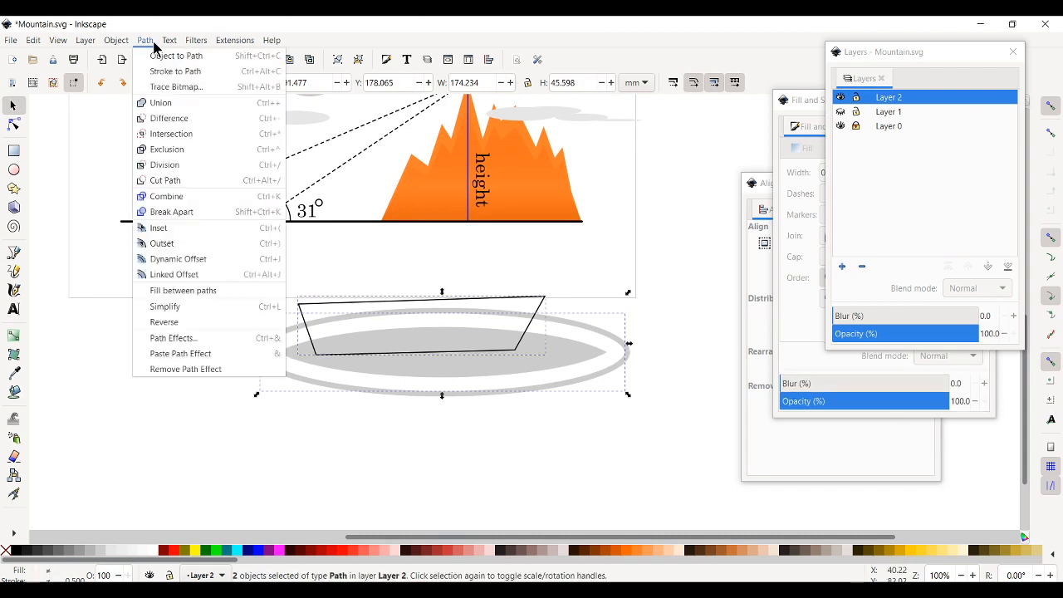
{"action": "left_click", "coordinate": [175, 141]}
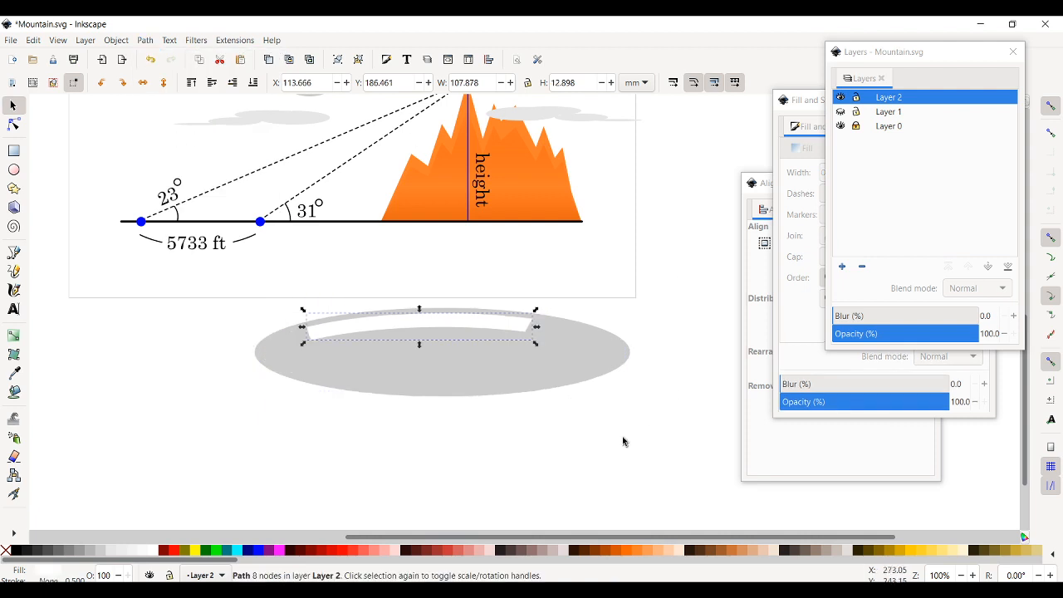
{"action": "left_click", "coordinate": [512, 264]}
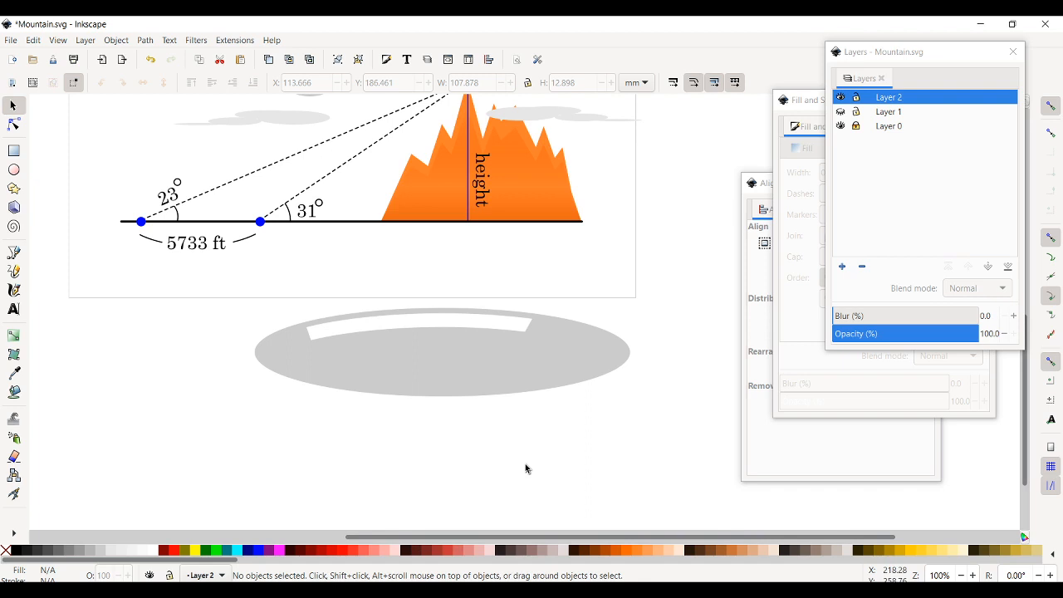
Step: Draw two short straight lines with the Pen tool across the white highlight band, one near each of its ends
{"action": "left_click", "coordinate": [14, 252]}
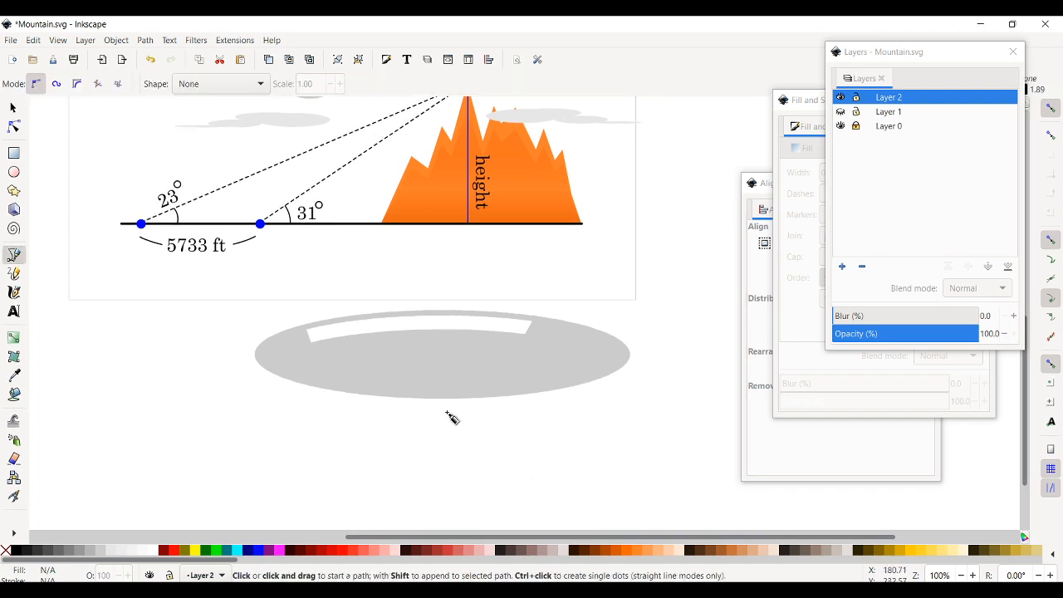
{"action": "left_click", "coordinate": [331, 308]}
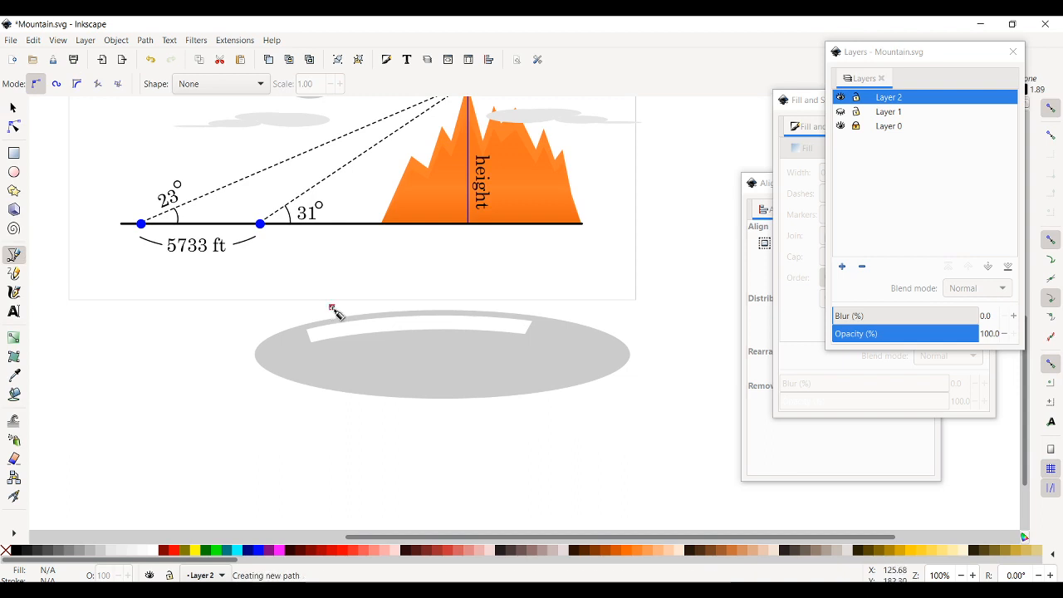
{"action": "double_click", "coordinate": [347, 361]}
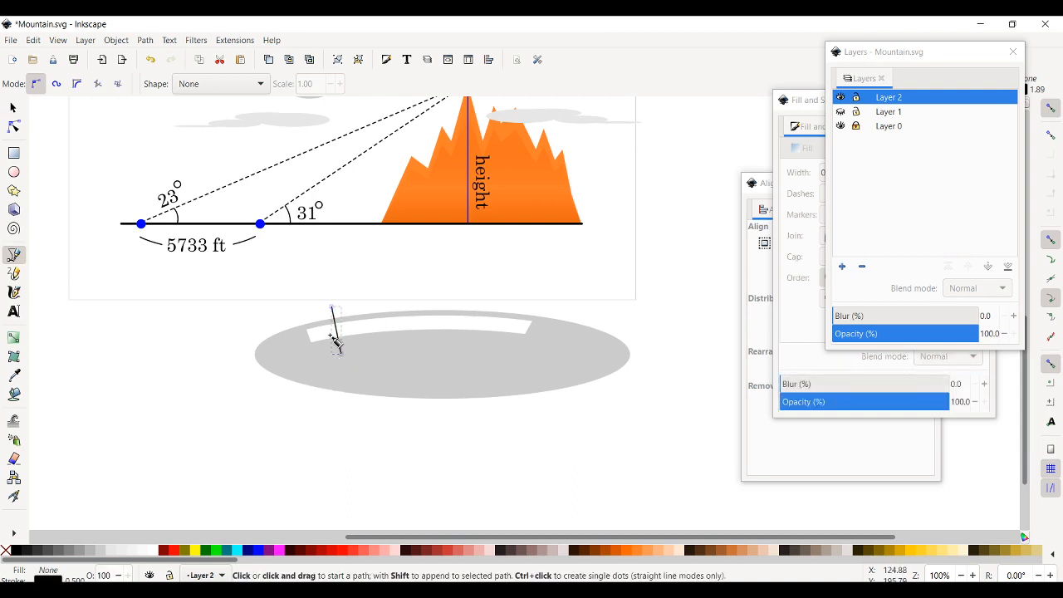
{"action": "left_click", "coordinate": [504, 299]}
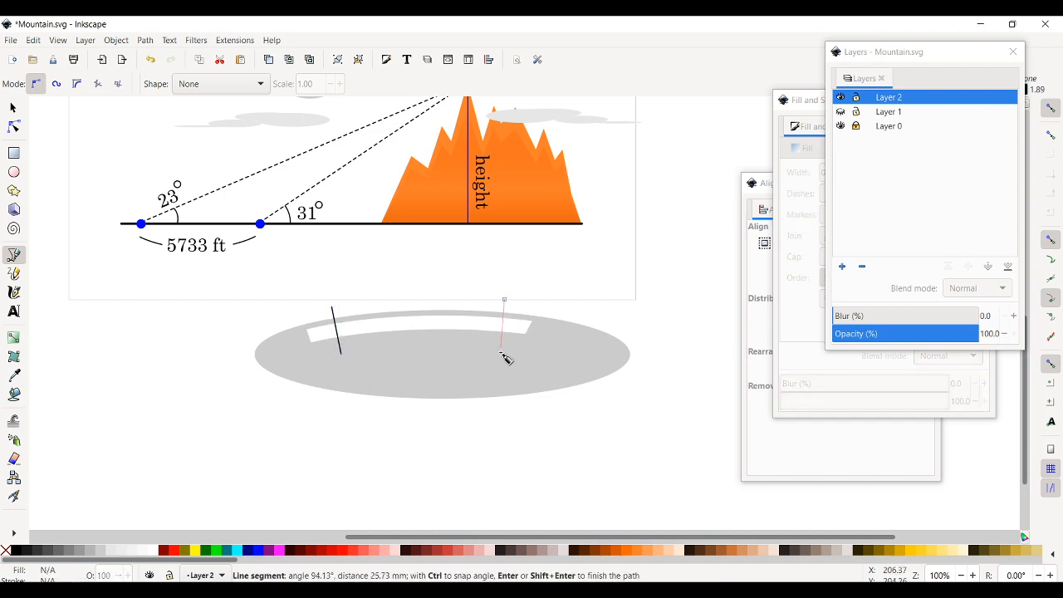
{"action": "double_click", "coordinate": [501, 352]}
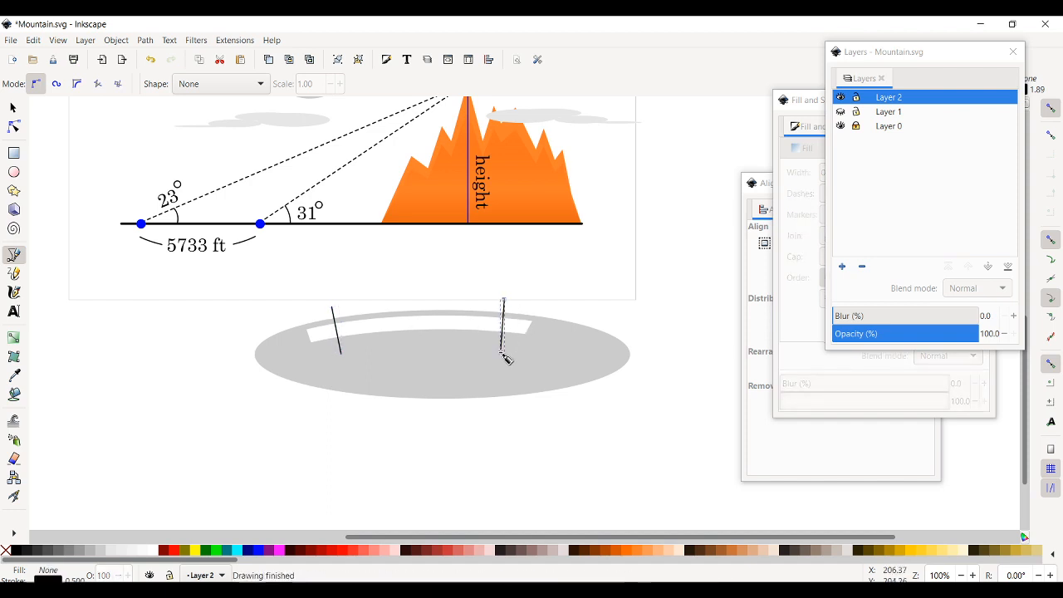
Step: Draw five more short, roughly vertical Pen lines across the highlight band, spaced between the two end lines
{"action": "left_click", "coordinate": [363, 304]}
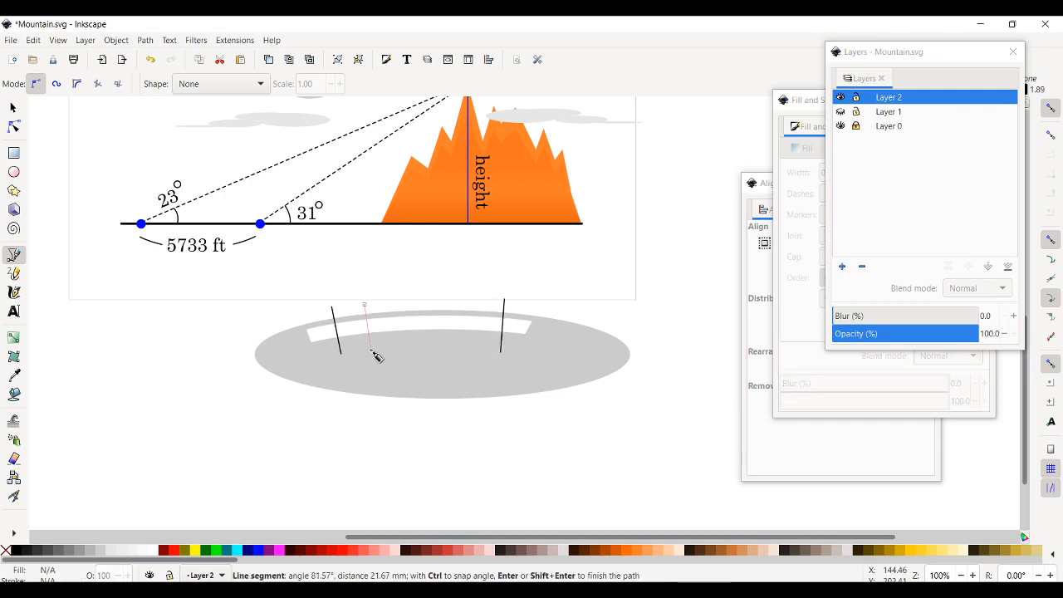
{"action": "left_click", "coordinate": [370, 350]}
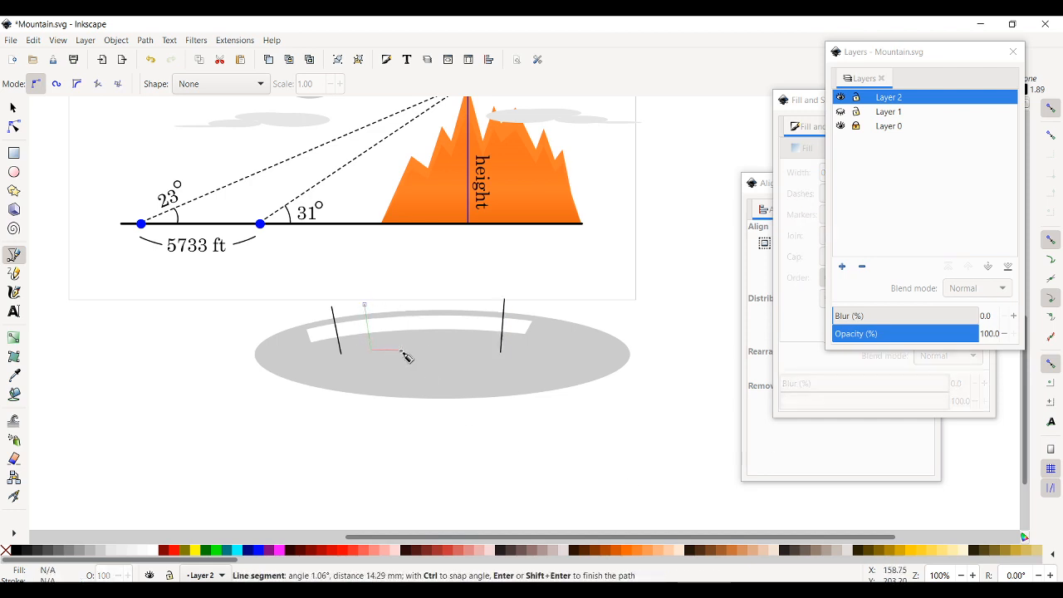
{"action": "key", "text": "Return"}
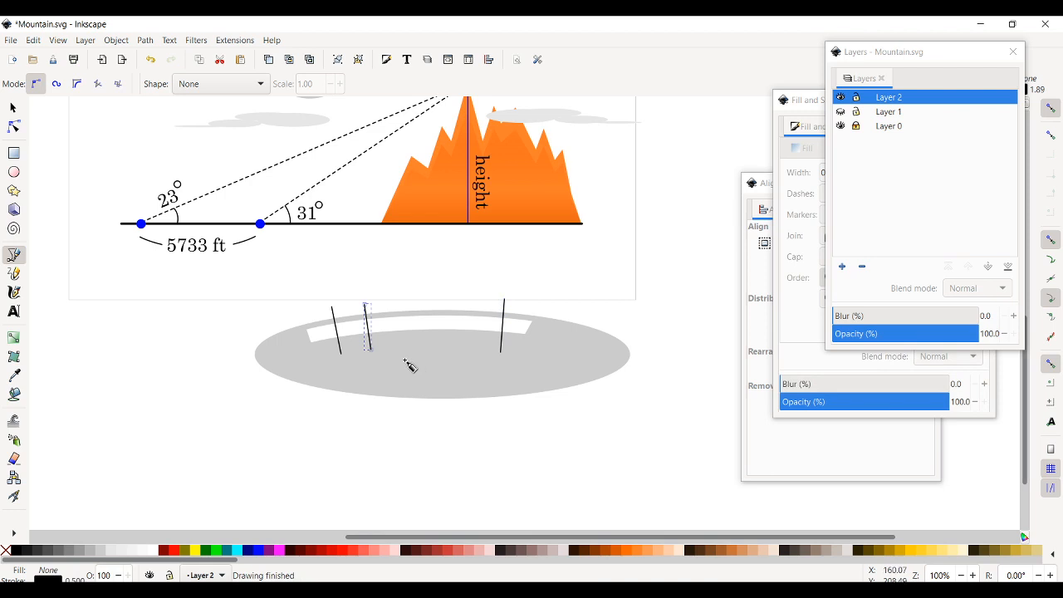
{"action": "left_click", "coordinate": [395, 303]}
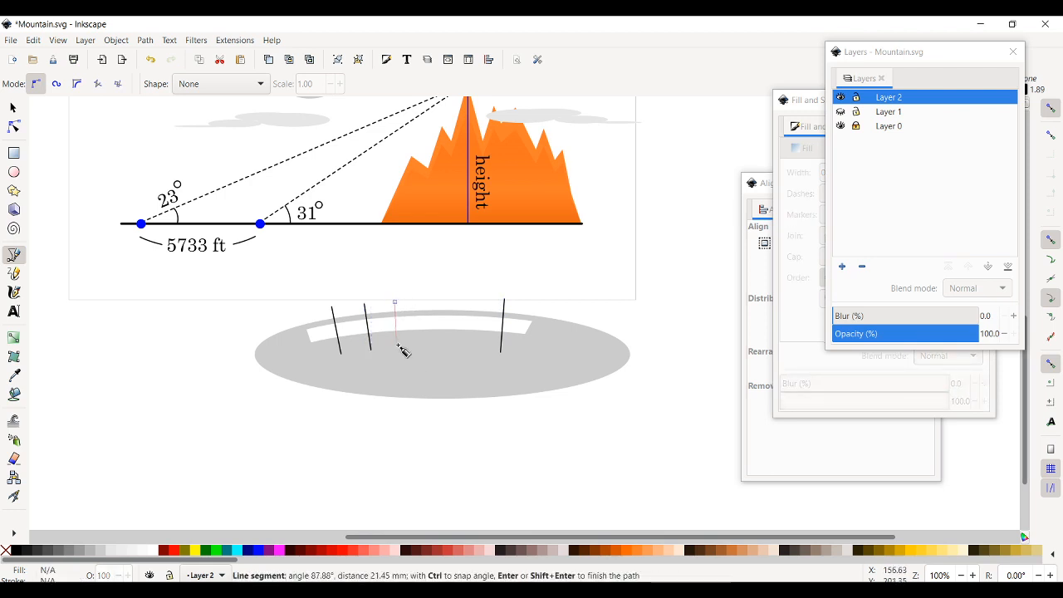
{"action": "left_click", "coordinate": [397, 349]}
{"action": "key", "text": "Return"}
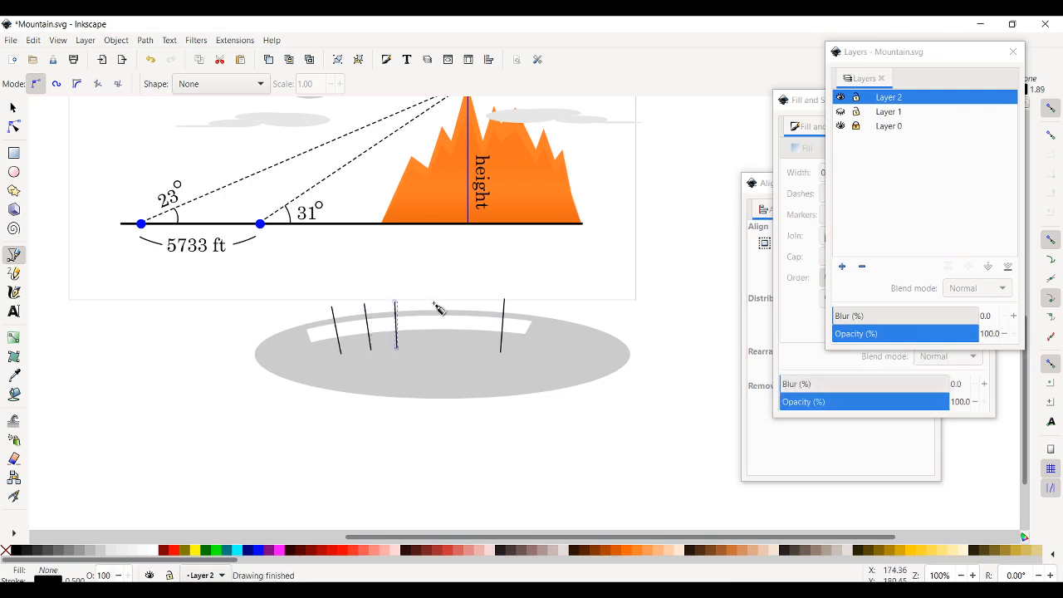
{"action": "left_click", "coordinate": [429, 303]}
{"action": "left_click", "coordinate": [429, 349]}
{"action": "key", "text": "Return"}
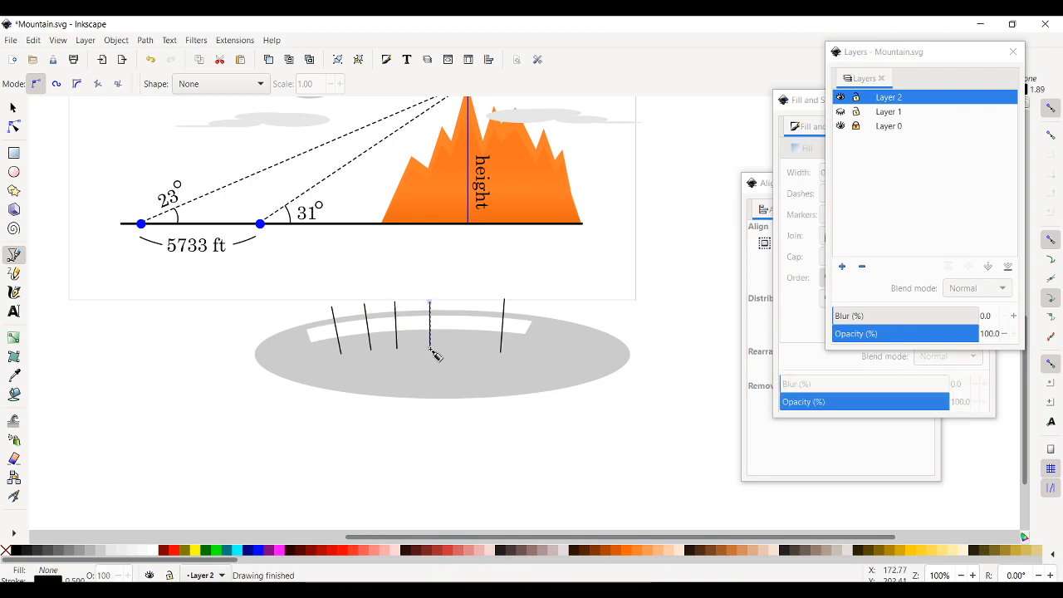
{"action": "left_click", "coordinate": [460, 302]}
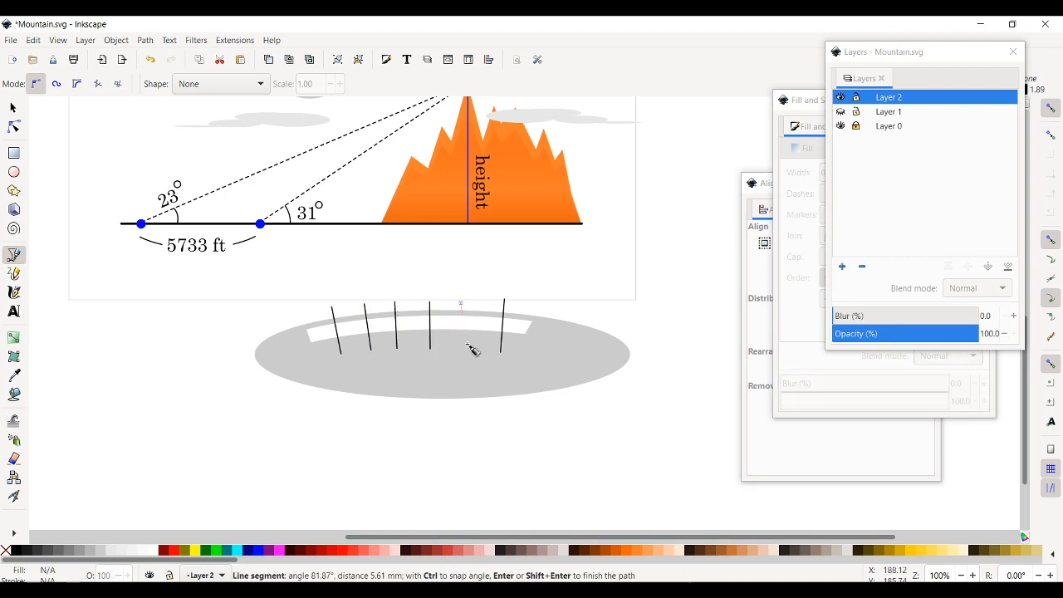
{"action": "left_click", "coordinate": [460, 349]}
{"action": "key", "text": "Return"}
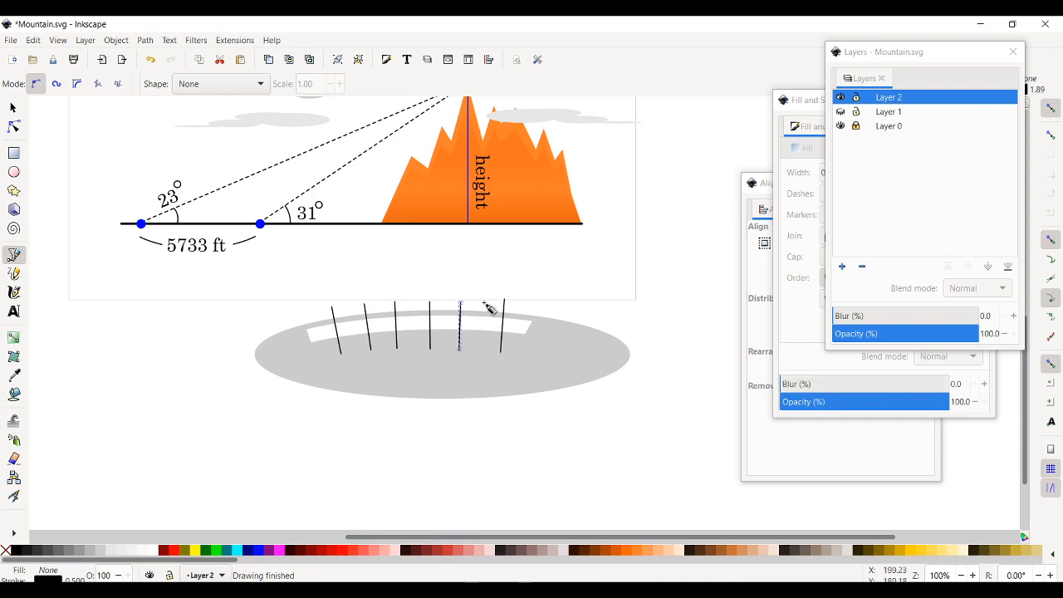
{"action": "left_click", "coordinate": [482, 302]}
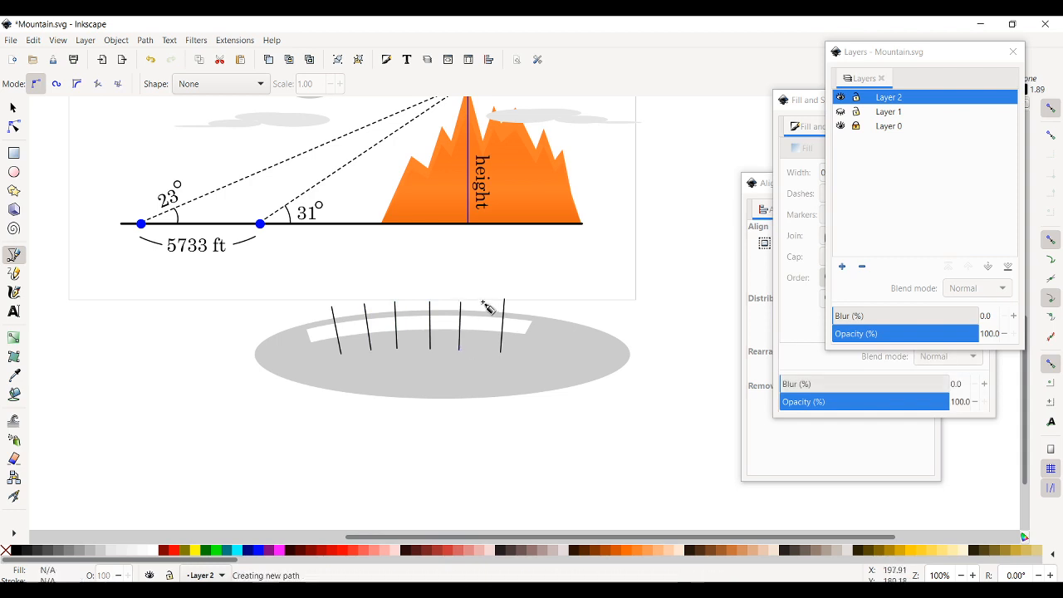
{"action": "left_click", "coordinate": [481, 350]}
{"action": "key", "text": "Return"}
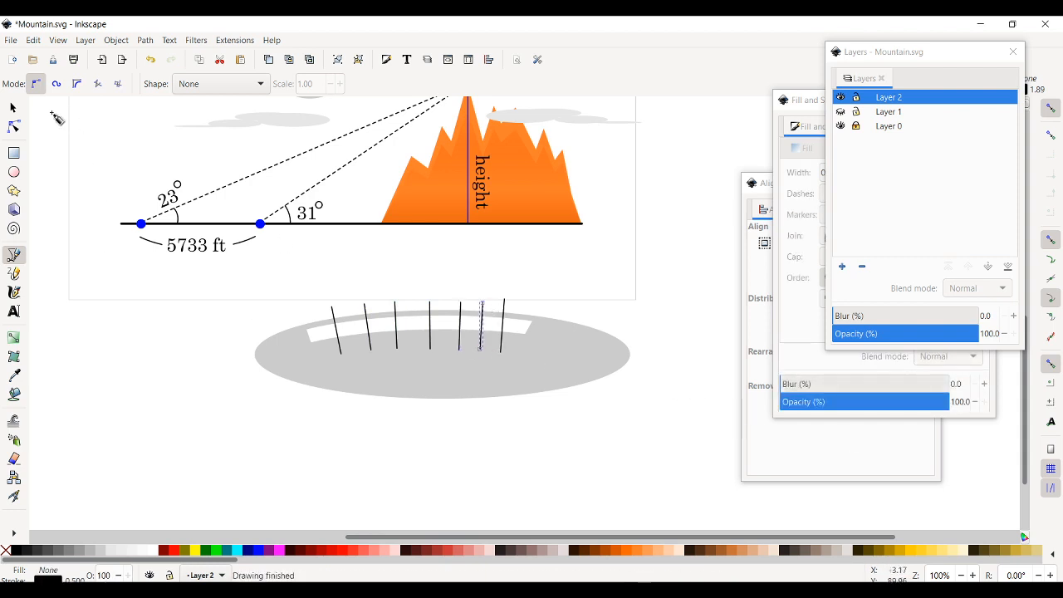
Step: Select all seven lines across the band and distribute their centres evenly in the horizontal direction
{"action": "left_click", "coordinate": [14, 108]}
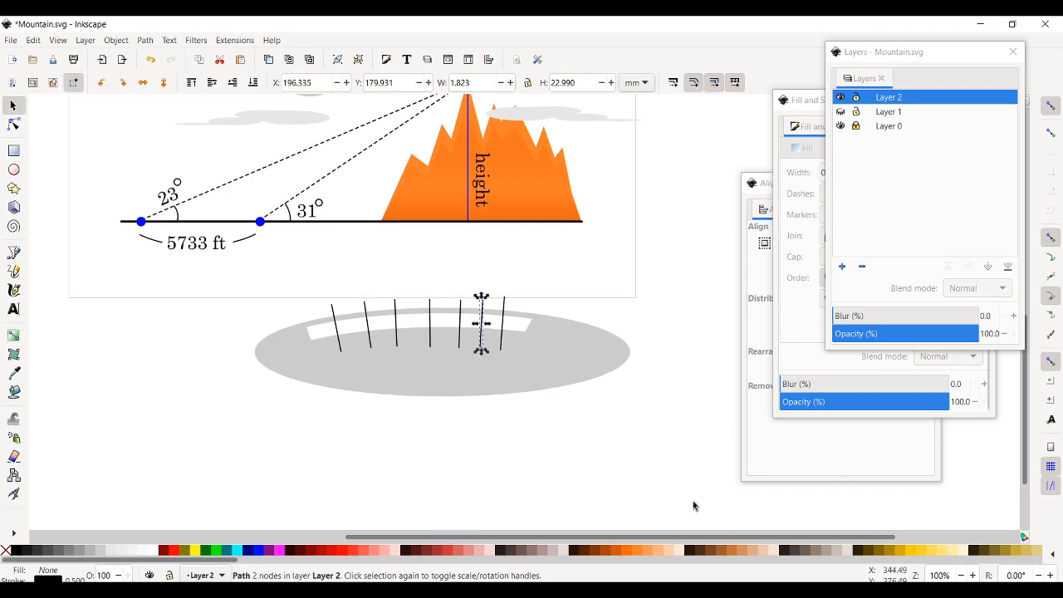
{"action": "left_click", "coordinate": [253, 301]}
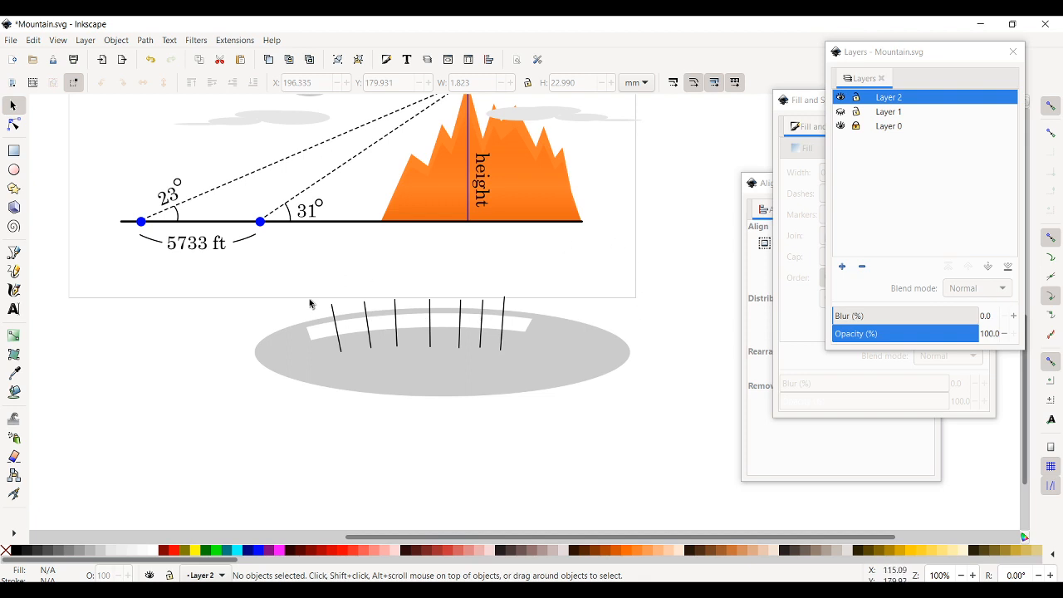
{"action": "mouse_move", "coordinate": [299, 291]}
{"action": "left_mouse_down"}
{"action": "mouse_move", "coordinate": [339, 311]}
{"action": "mouse_move", "coordinate": [498, 306]}
{"action": "mouse_move", "coordinate": [684, 339]}
{"action": "left_mouse_up"}
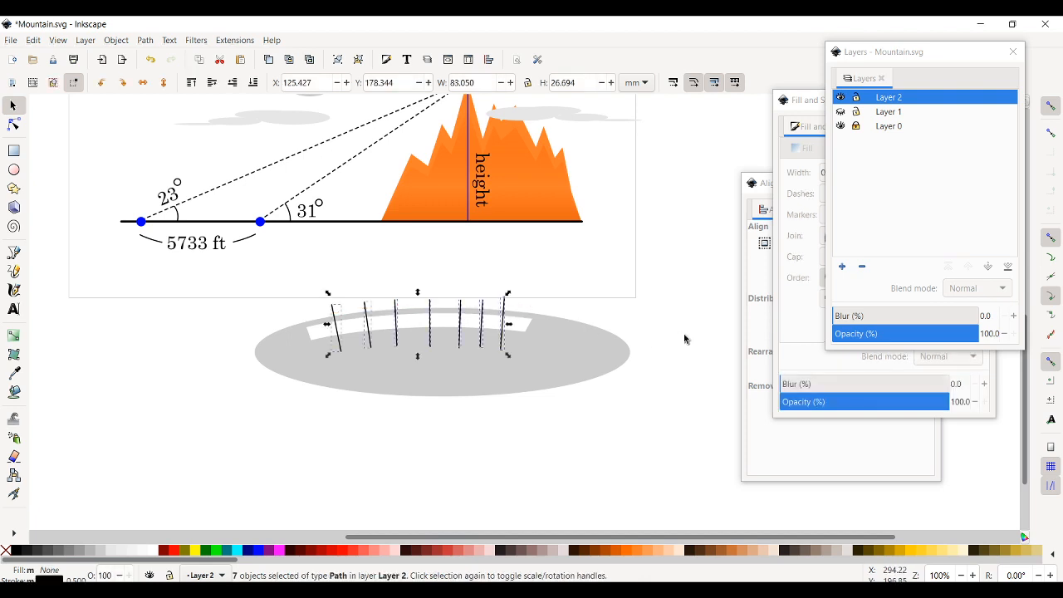
{"action": "left_click", "coordinate": [823, 458]}
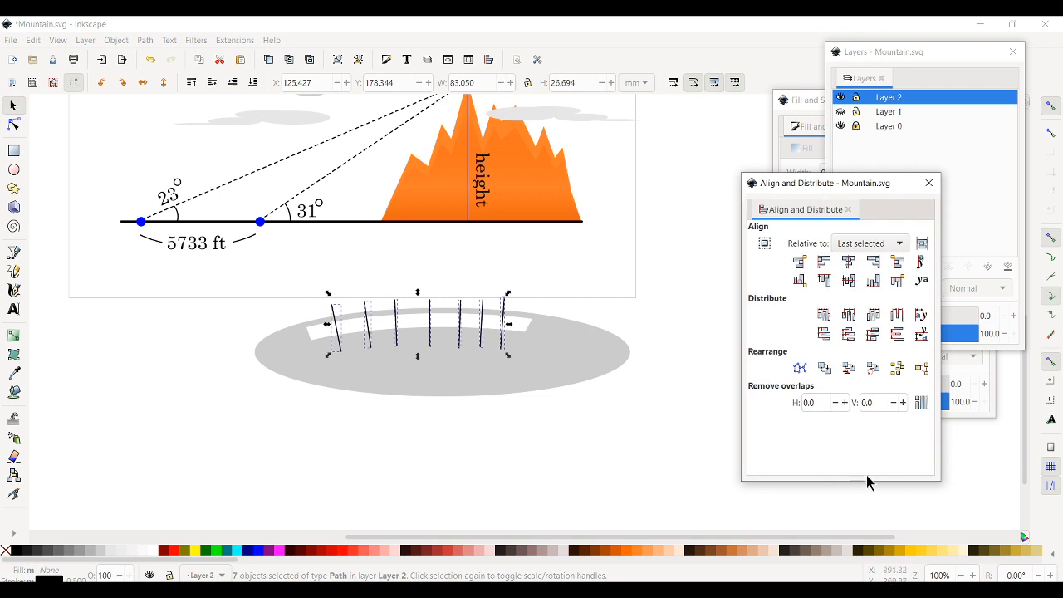
{"action": "left_click", "coordinate": [849, 316]}
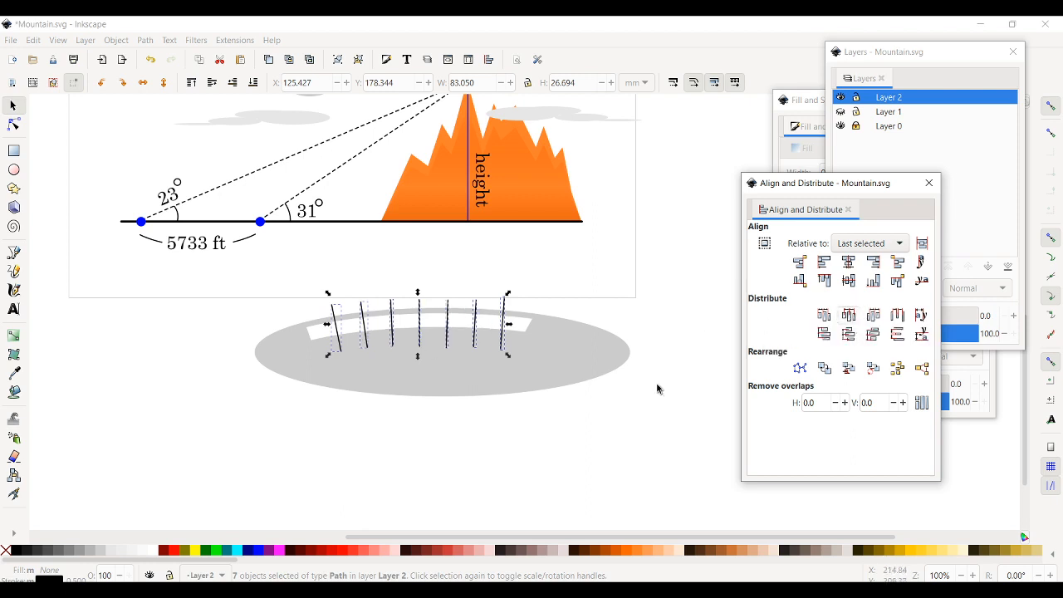
{"action": "left_click", "coordinate": [486, 467]}
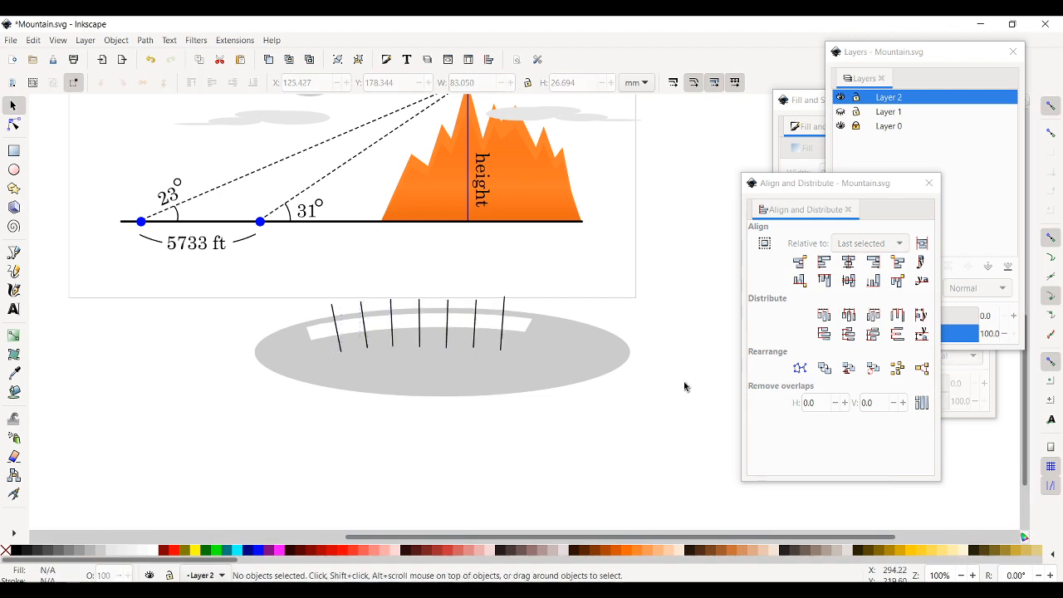
{"action": "key", "text": "ctrl+z"}
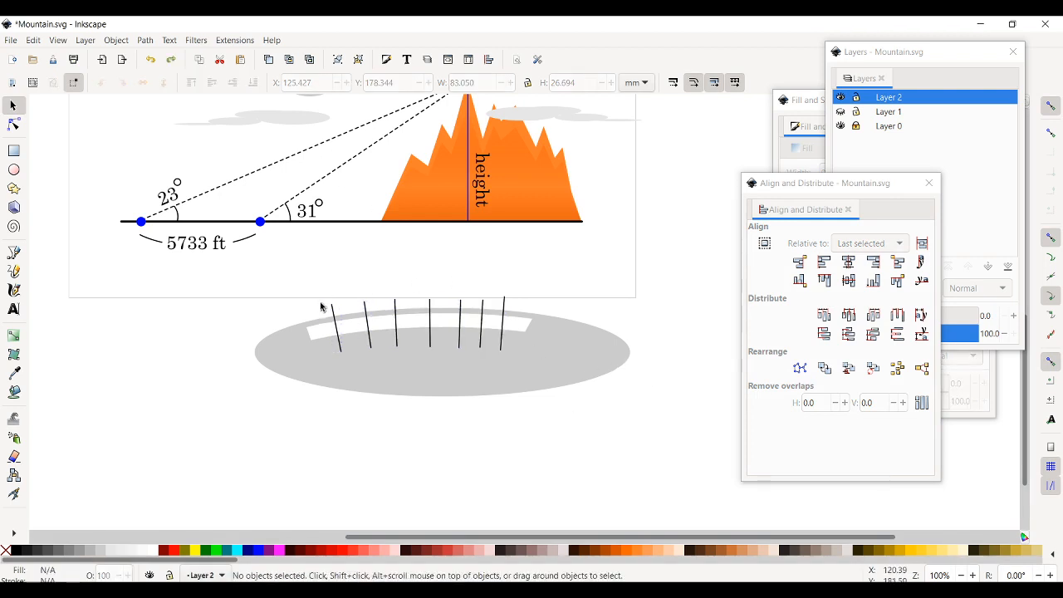
{"action": "key", "text": "ctrl+shift+z"}
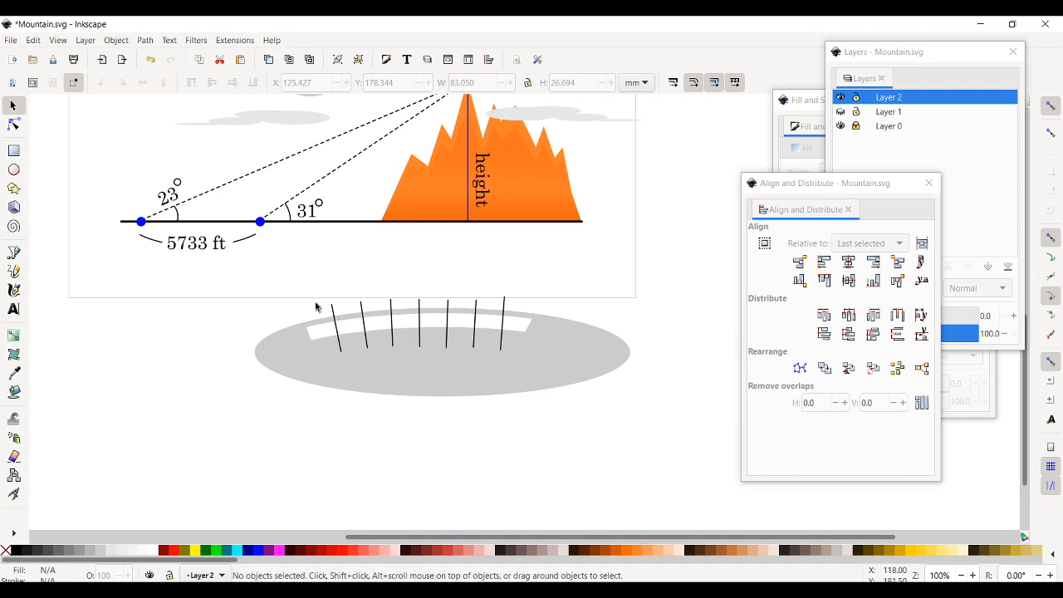
Step: Thicken every crossing line except the second from the right end, trying stroke widths of 2 mm and 3.5 mm before settling on 4 mm
{"action": "left_click_drag", "start_coordinate": [315, 305], "coordinate": [530, 301]}
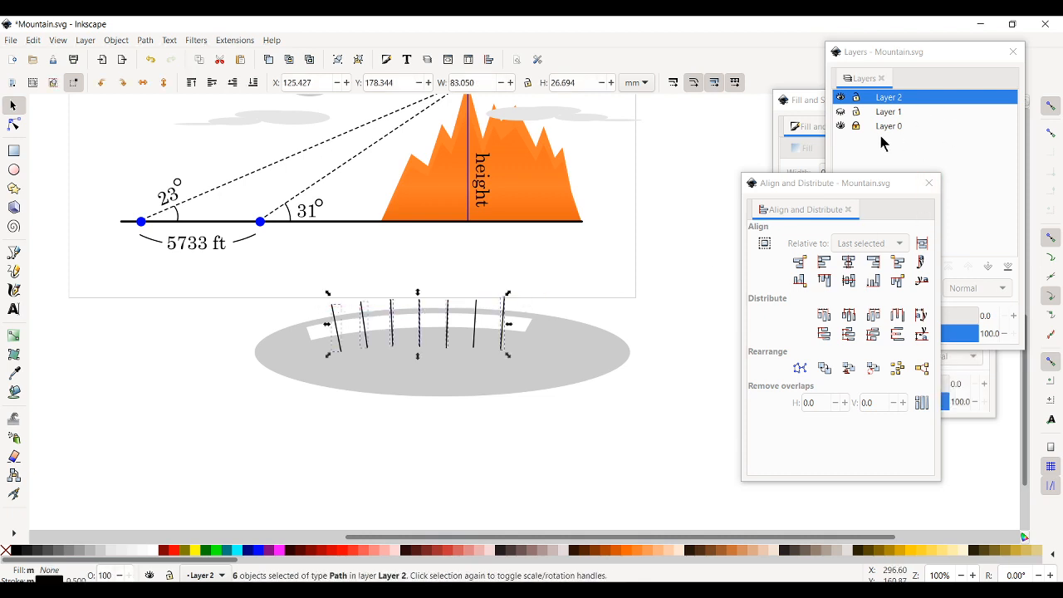
{"action": "left_click", "coordinate": [805, 100]}
{"action": "double_click", "coordinate": [818, 173]}
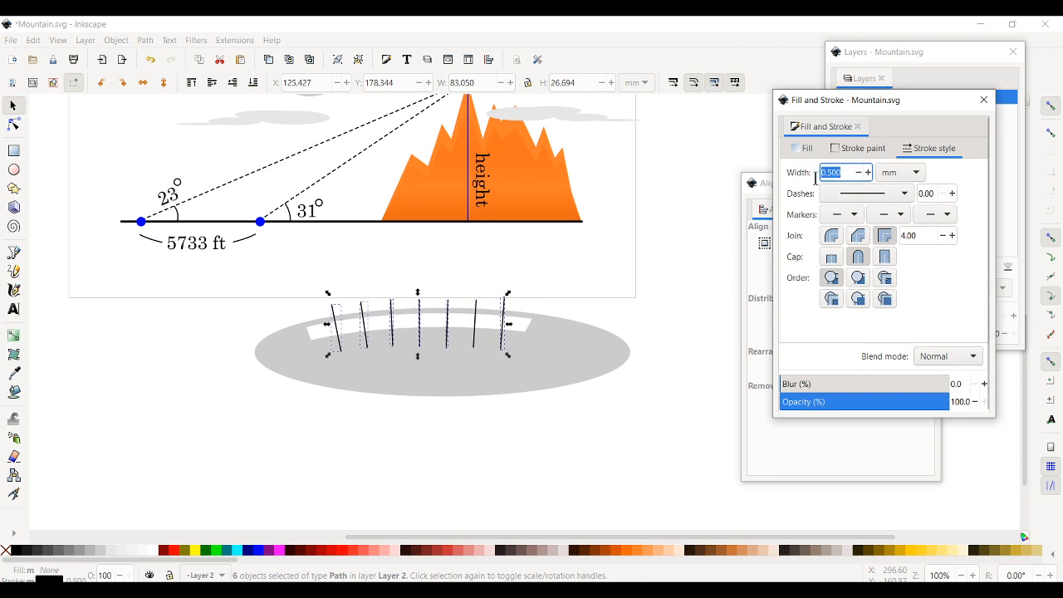
{"action": "type", "text": "2"}
{"action": "key", "text": "Return"}
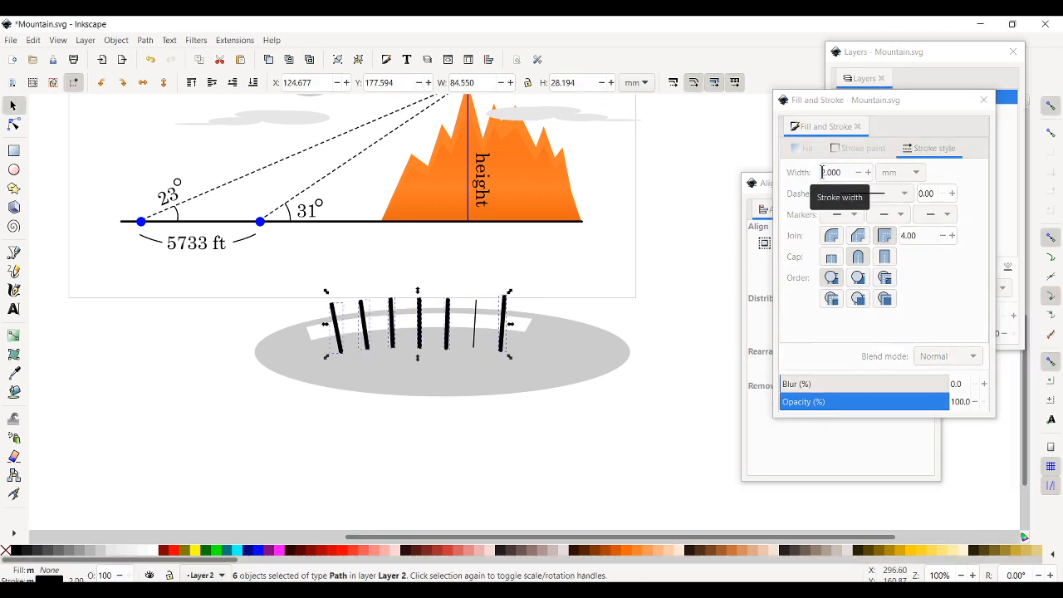
{"action": "left_click", "coordinate": [847, 175]}
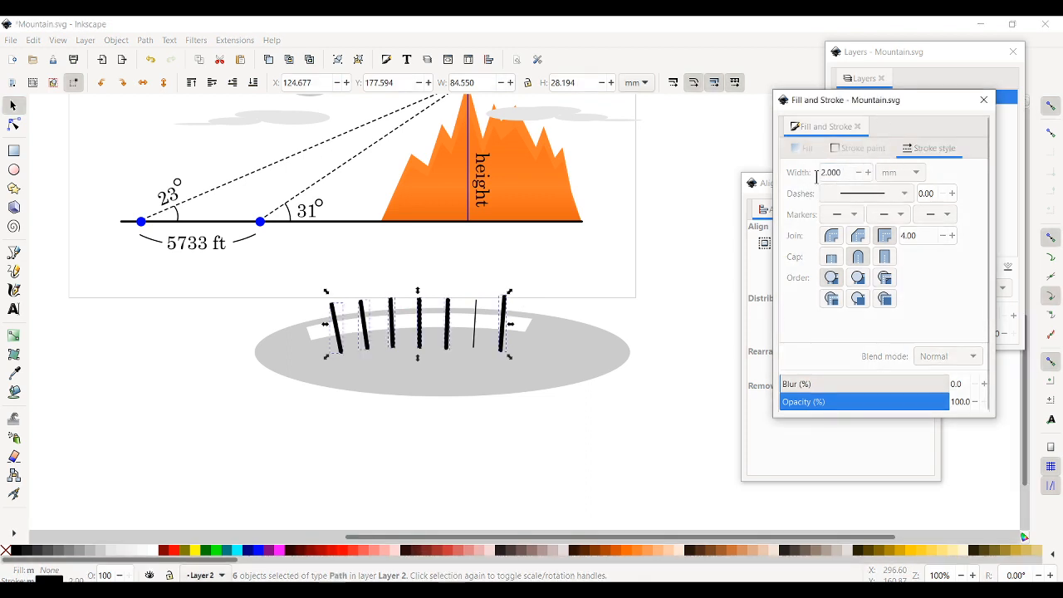
{"action": "type", "text": "3"}
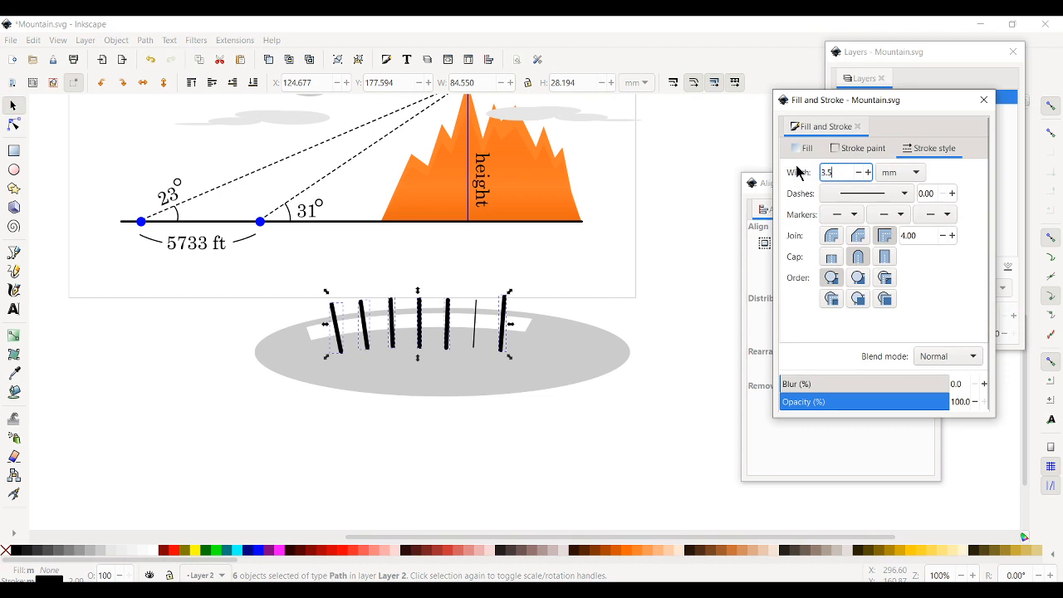
{"action": "type", "text": ".5"}
{"action": "key", "text": "Return"}
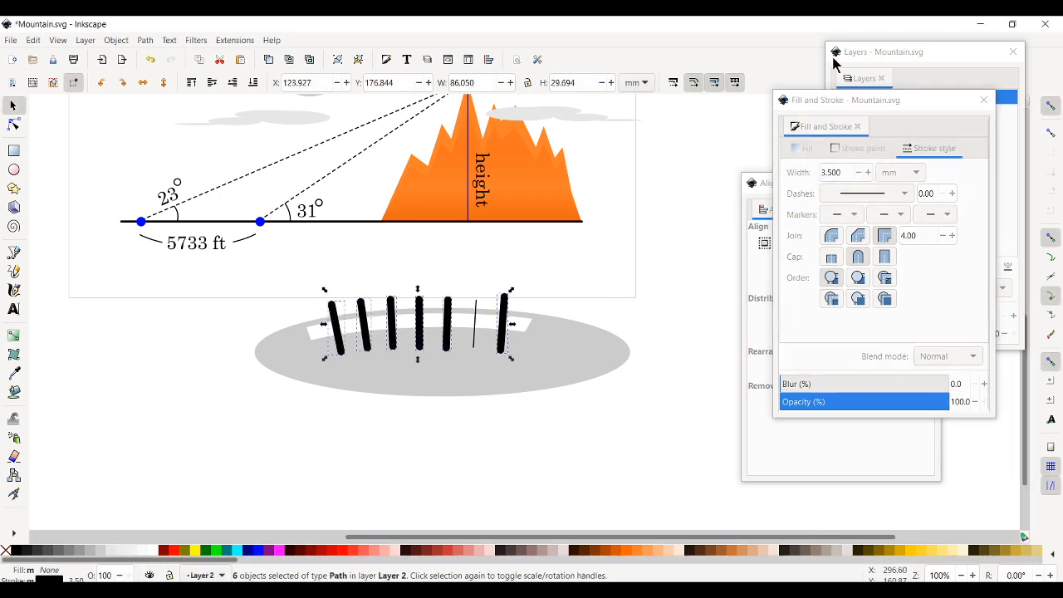
{"action": "left_click", "coordinate": [802, 174]}
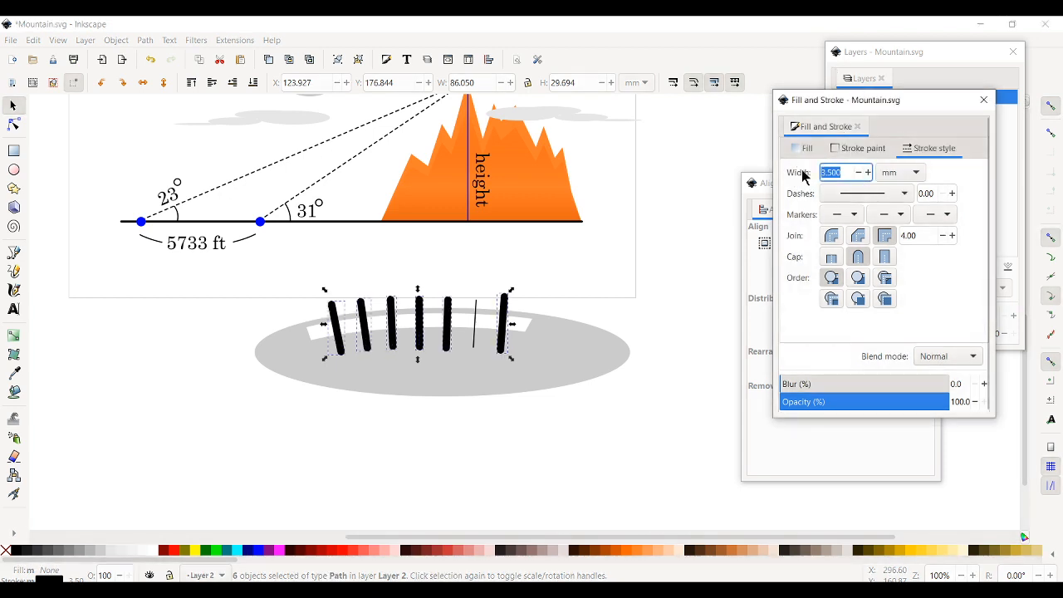
{"action": "type", "text": "4"}
{"action": "key", "text": "Return"}
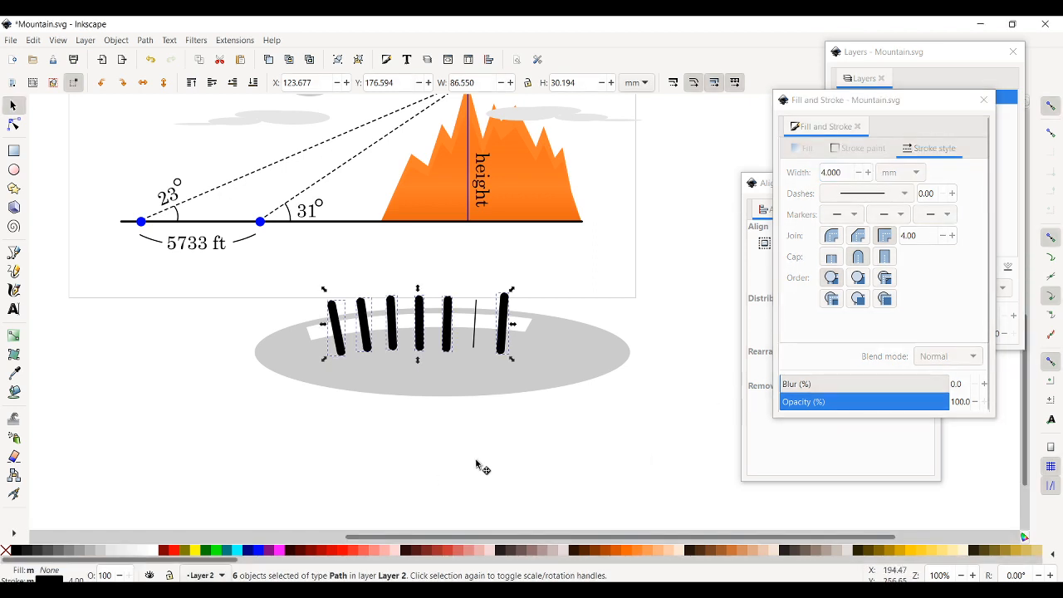
Step: Set the stroke width of the one remaining thin line to 4 mm and deselect it
{"action": "left_click", "coordinate": [473, 345]}
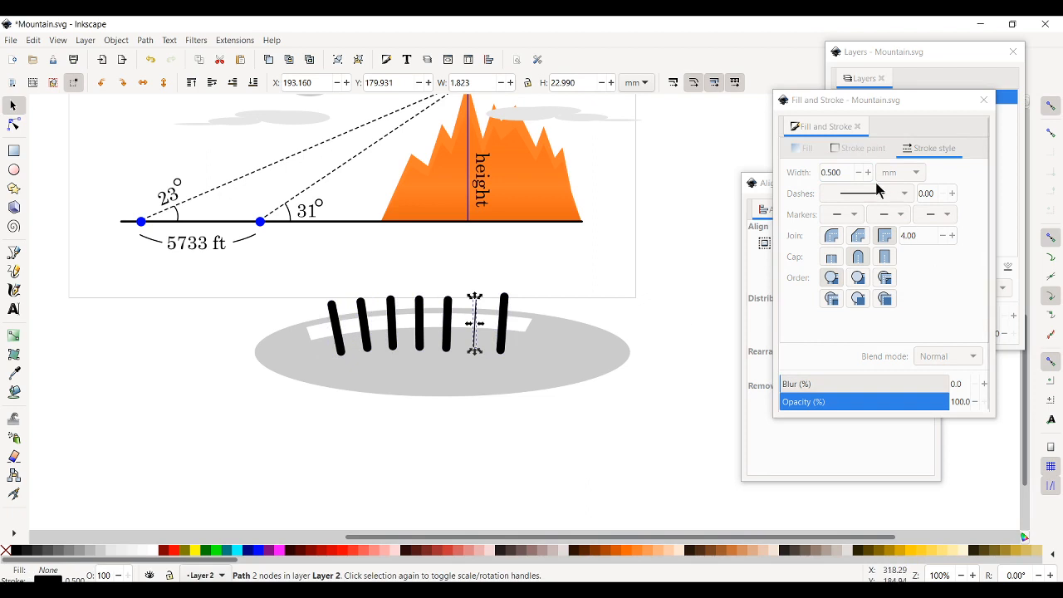
{"action": "triple_click", "coordinate": [842, 172]}
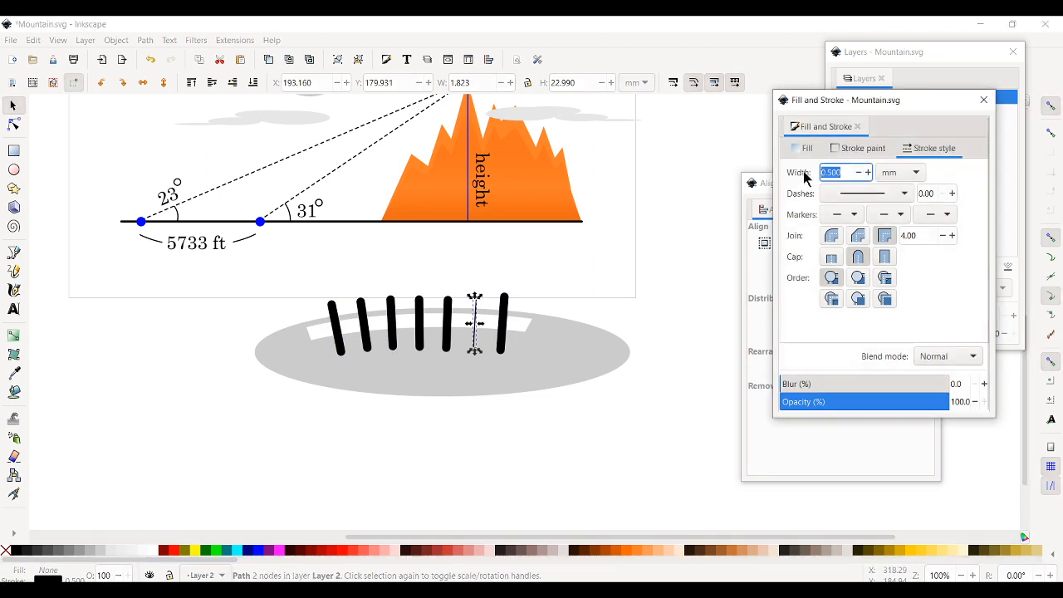
{"action": "type", "text": "4"}
{"action": "key", "text": "Return"}
{"action": "left_click", "coordinate": [610, 490]}
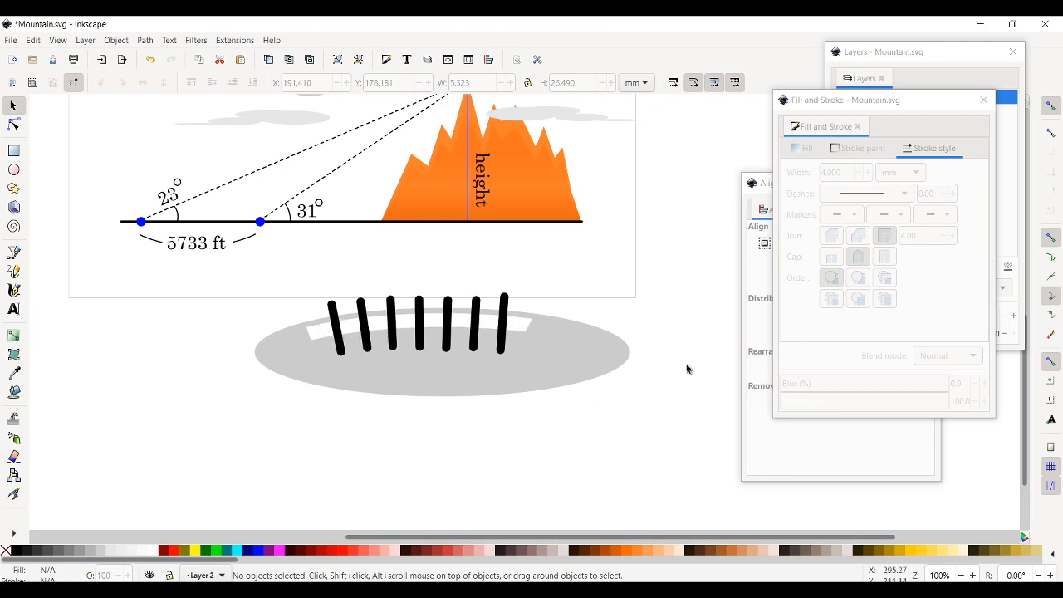
{"action": "left_click", "coordinate": [335, 314]}
{"action": "left_click", "coordinate": [364, 315]}
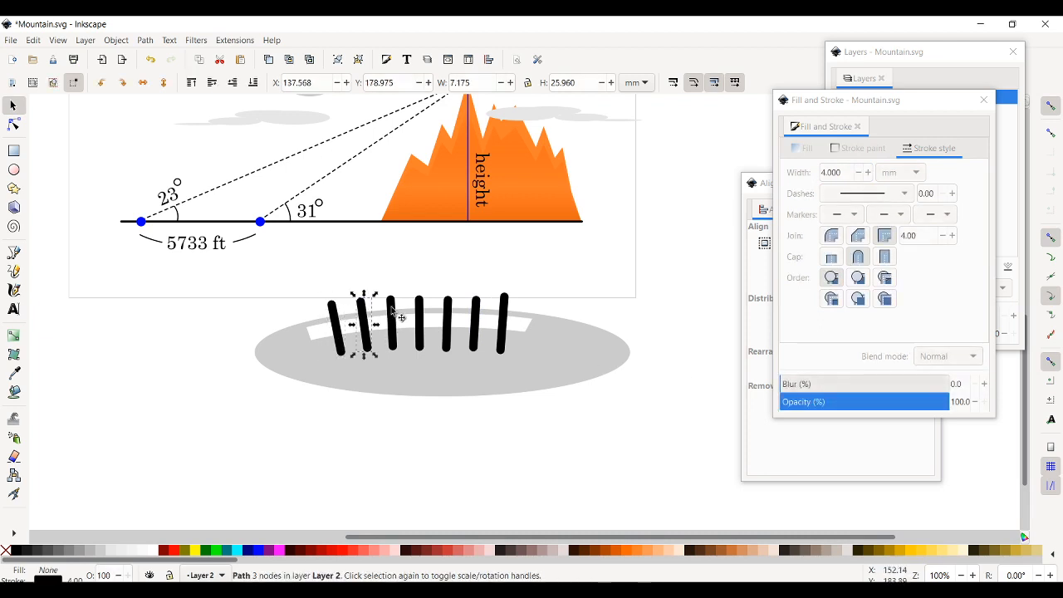
{"action": "left_click", "coordinate": [392, 314]}
{"action": "left_click", "coordinate": [421, 312]}
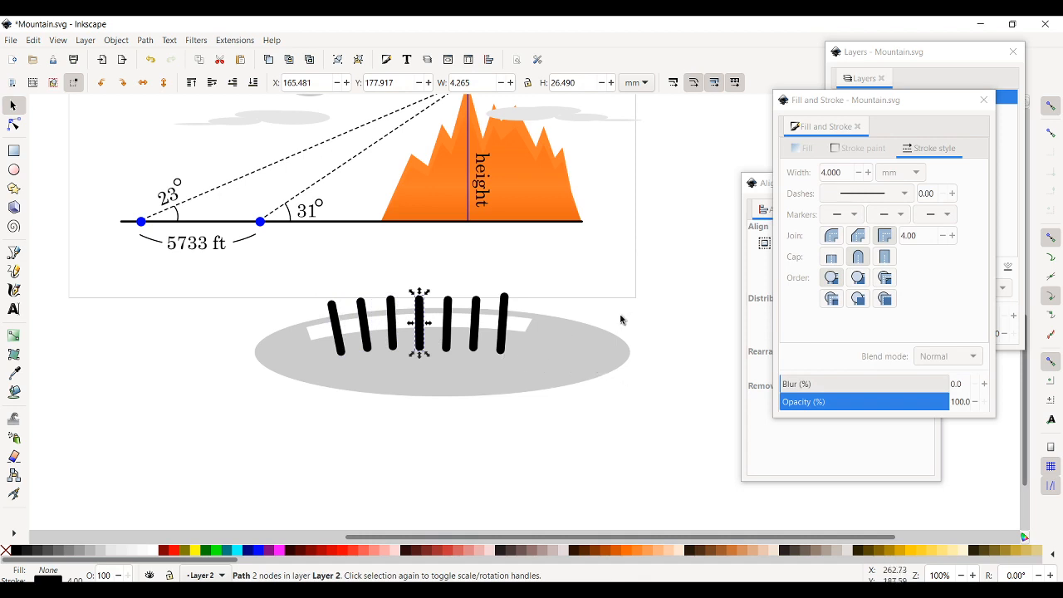
{"action": "left_click", "coordinate": [660, 324]}
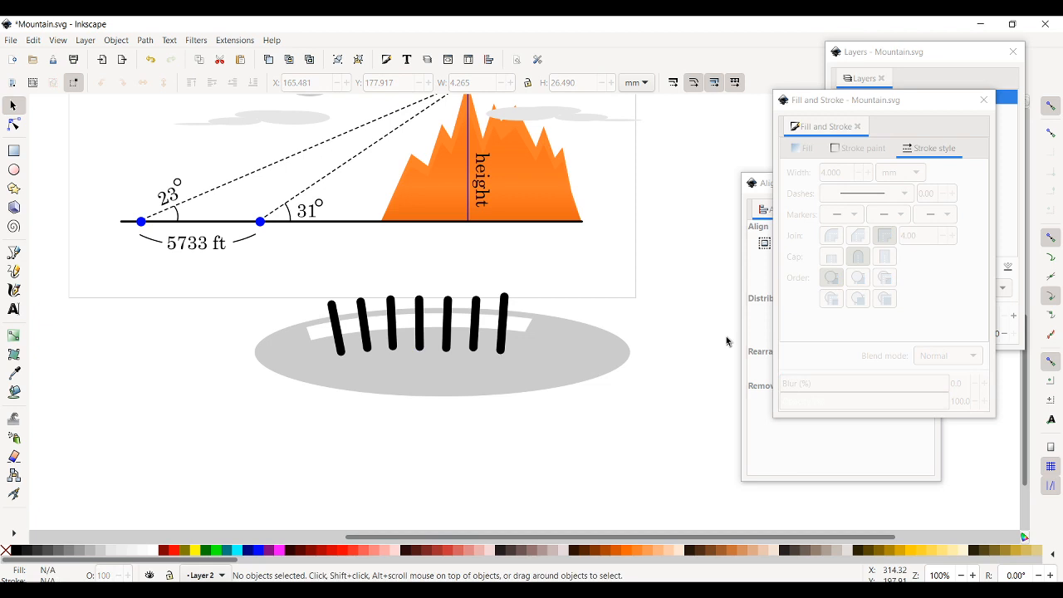
Step: Select all seven thick lines crossing the highlight band and convert their strokes to paths
{"action": "left_click_drag", "start_coordinate": [309, 301], "coordinate": [510, 304]}
{"action": "left_click", "coordinate": [304, 311]}
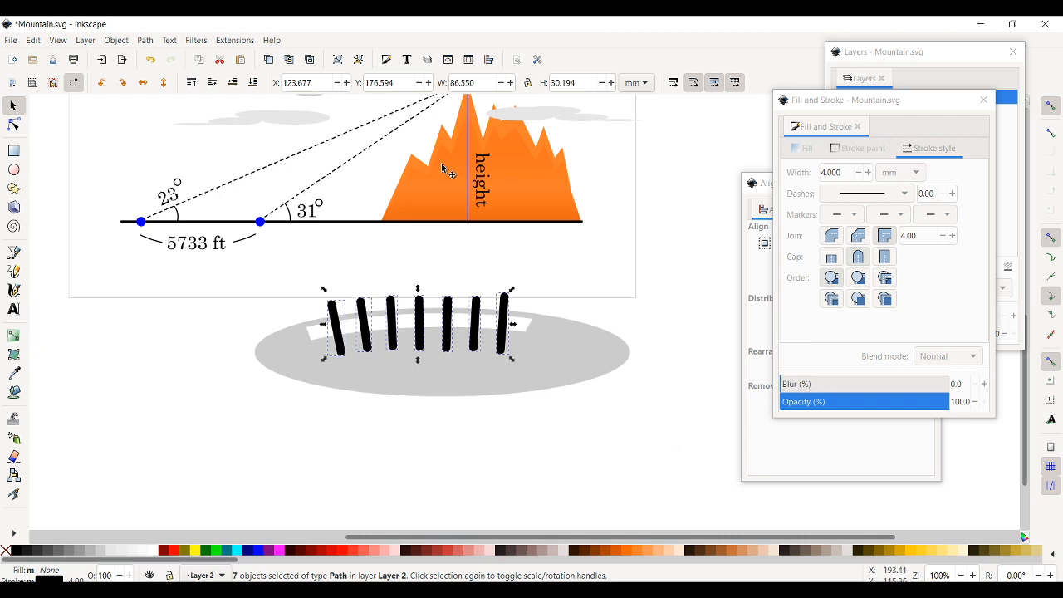
{"action": "left_click", "coordinate": [147, 40]}
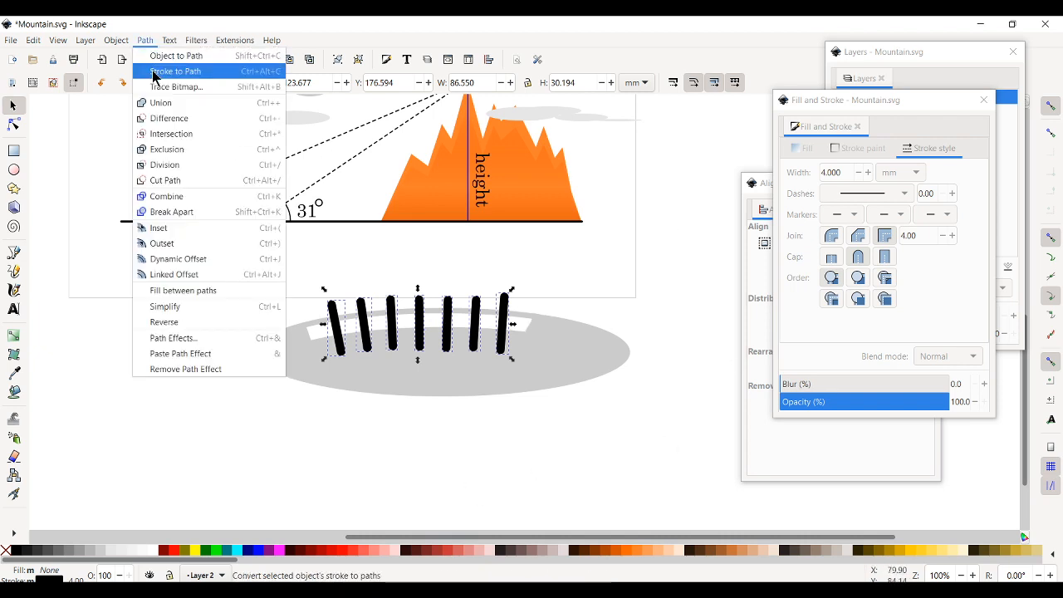
{"action": "left_click", "coordinate": [176, 71]}
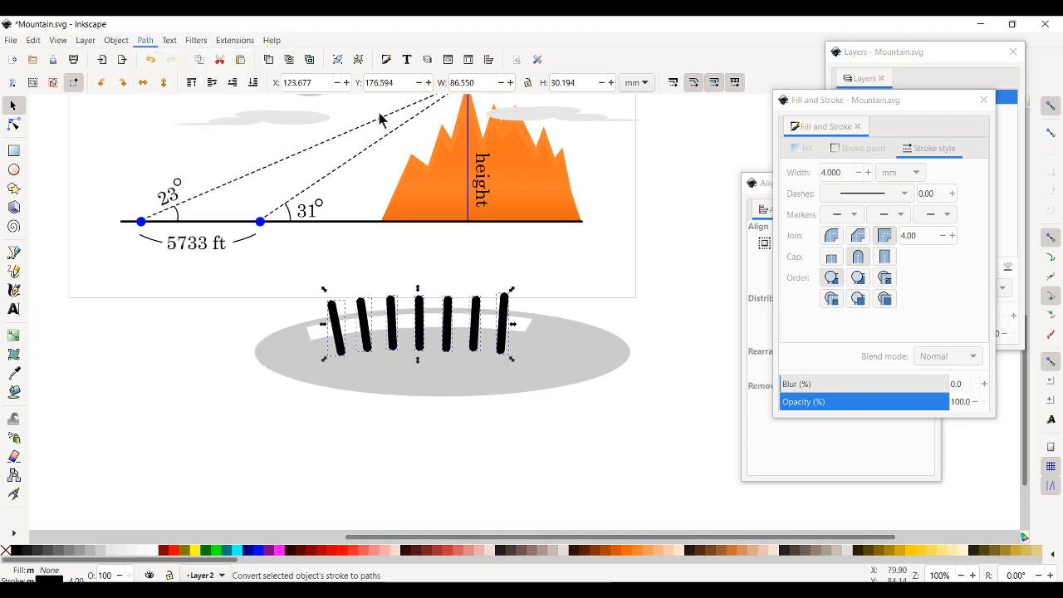
{"action": "left_click", "coordinate": [697, 366]}
Step: Check the converted lines one by one and examine the outline nodes of the leftmost one
{"action": "left_click", "coordinate": [396, 352]}
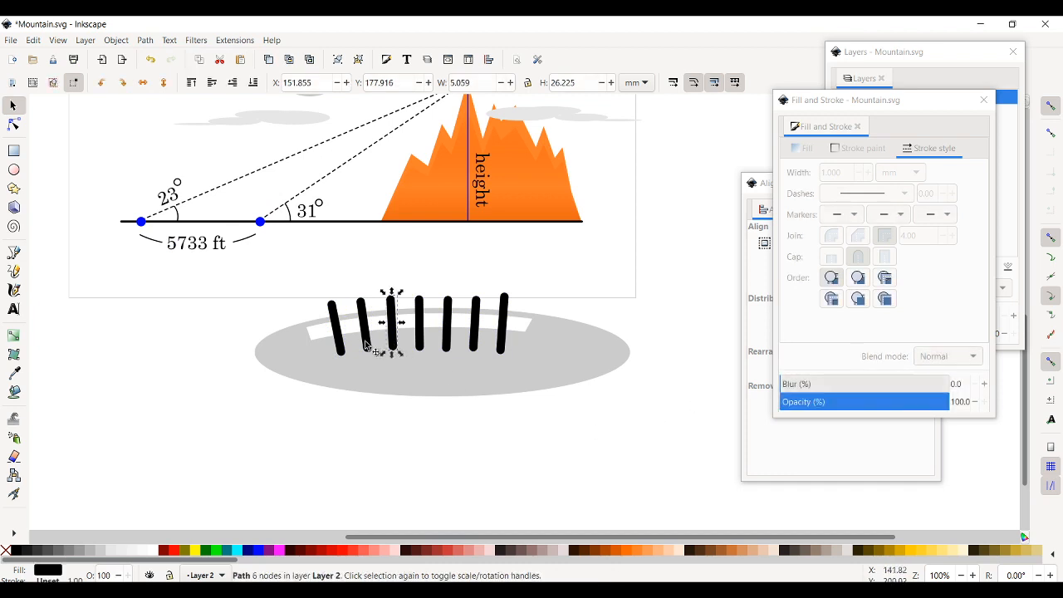
{"action": "left_click", "coordinate": [366, 346]}
{"action": "left_click", "coordinate": [339, 347]}
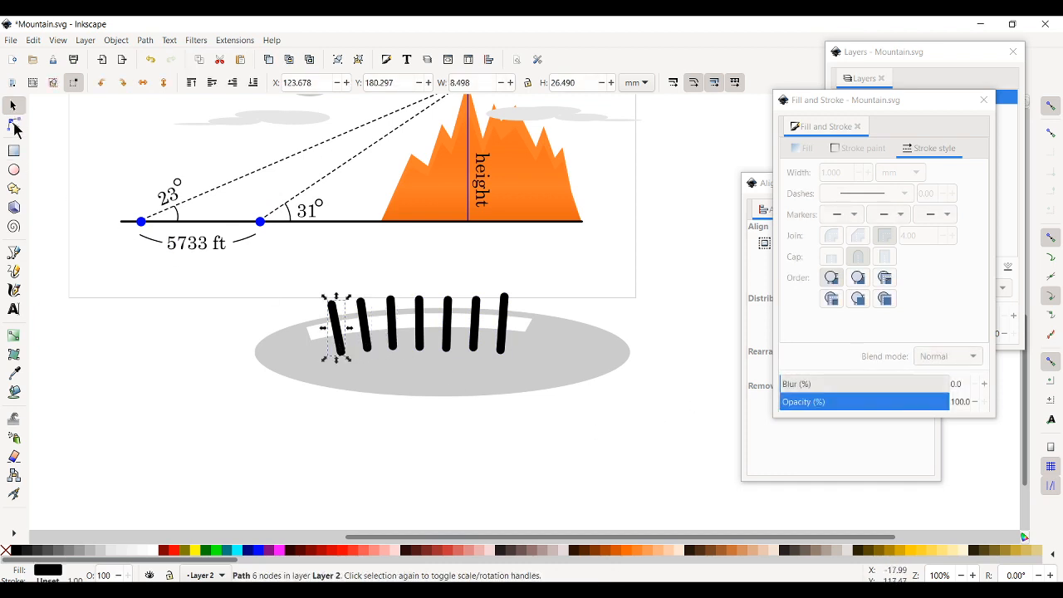
{"action": "left_click", "coordinate": [13, 128]}
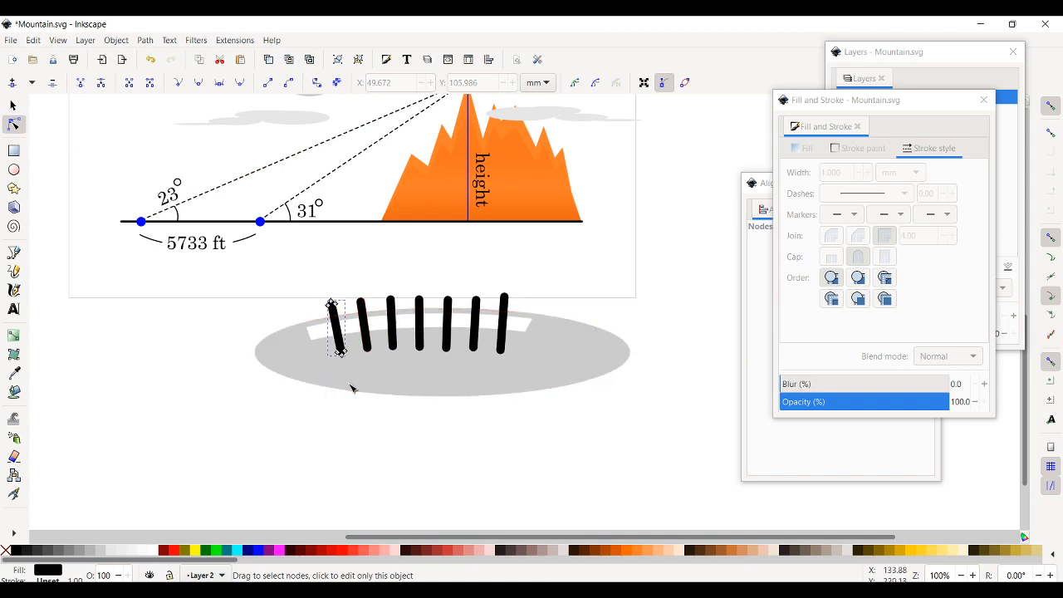
{"action": "left_click", "coordinate": [12, 107]}
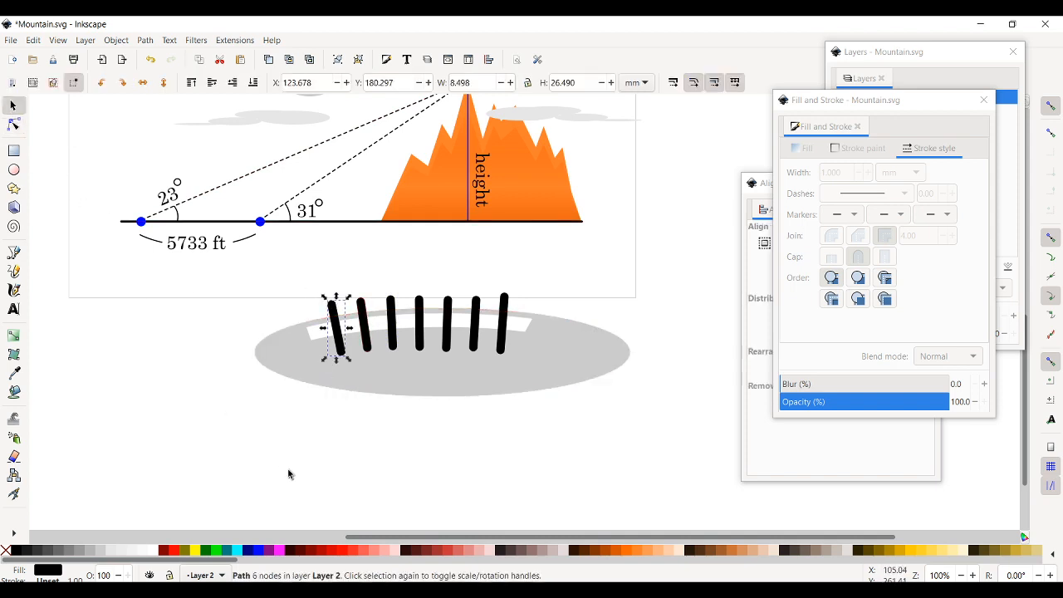
{"action": "left_click", "coordinate": [340, 437]}
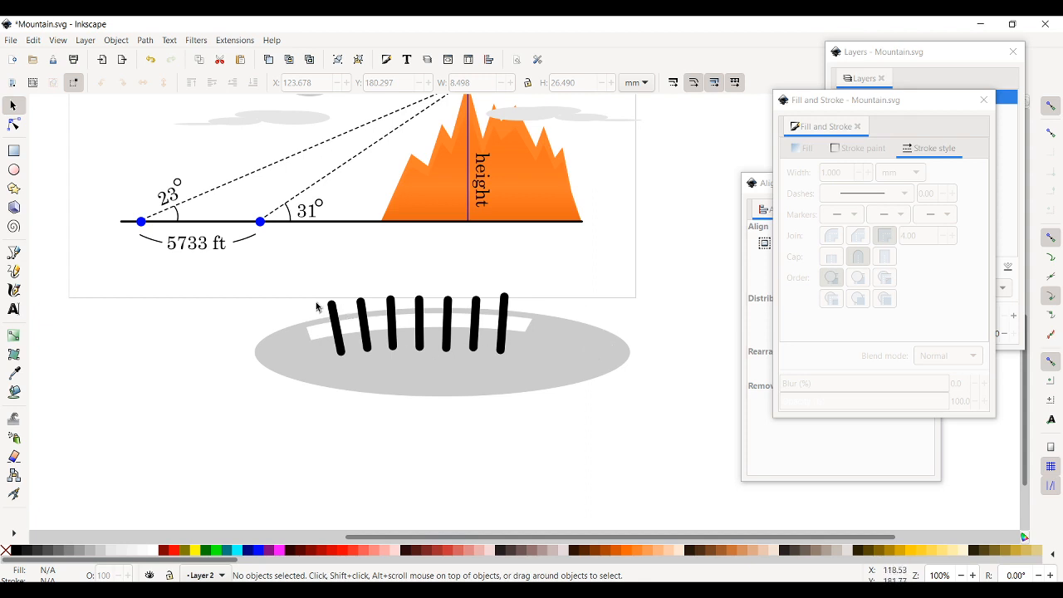
Step: Select all seven converted bars across the white band and combine them into a single path
{"action": "left_click_drag", "start_coordinate": [316, 307], "coordinate": [325, 307]}
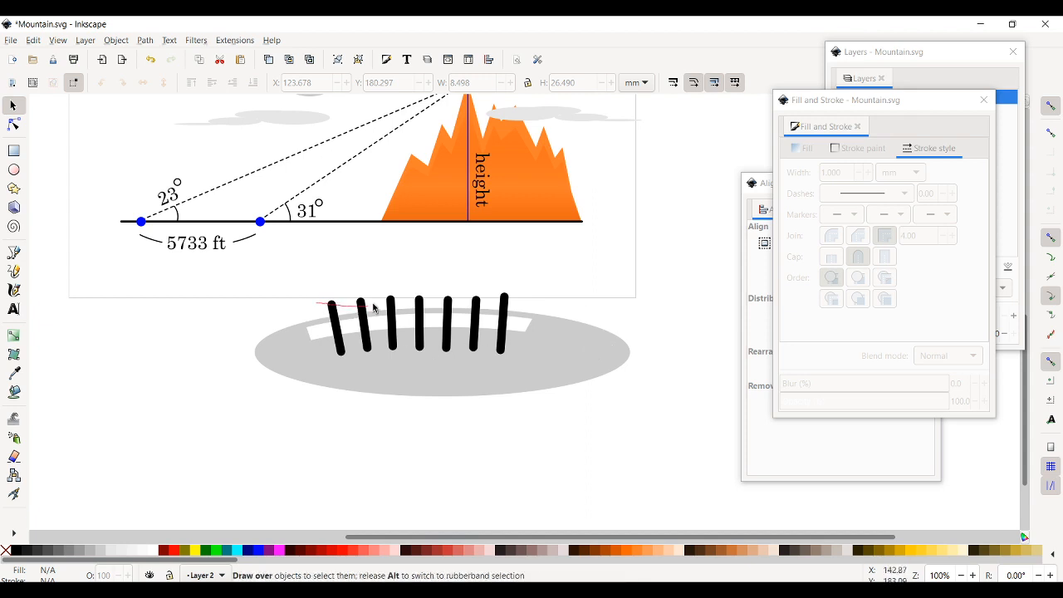
{"action": "left_click_drag", "start_coordinate": [477, 309], "coordinate": [531, 308]}
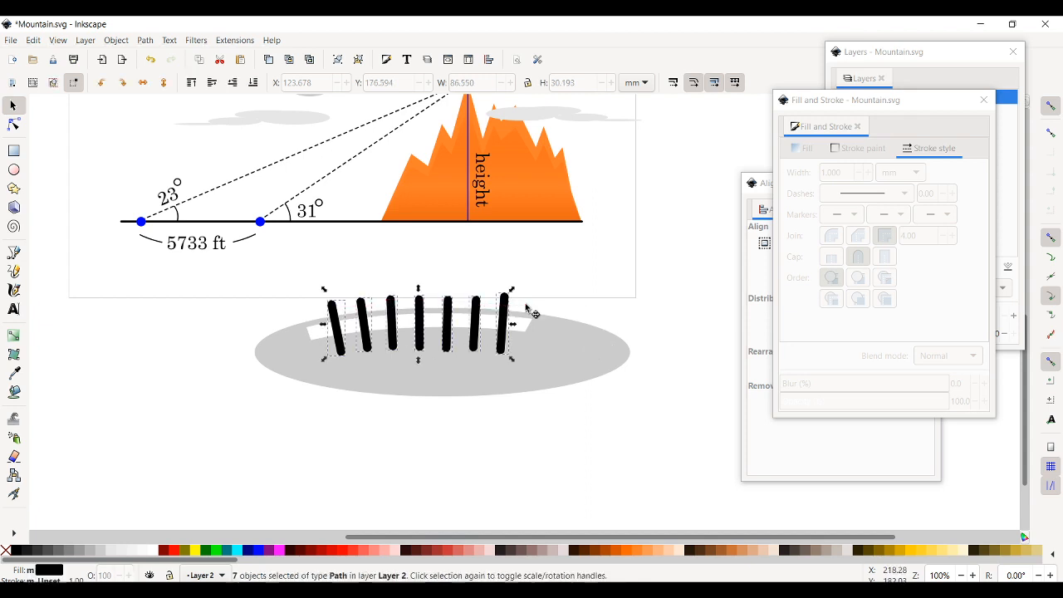
{"action": "left_click", "coordinate": [145, 40]}
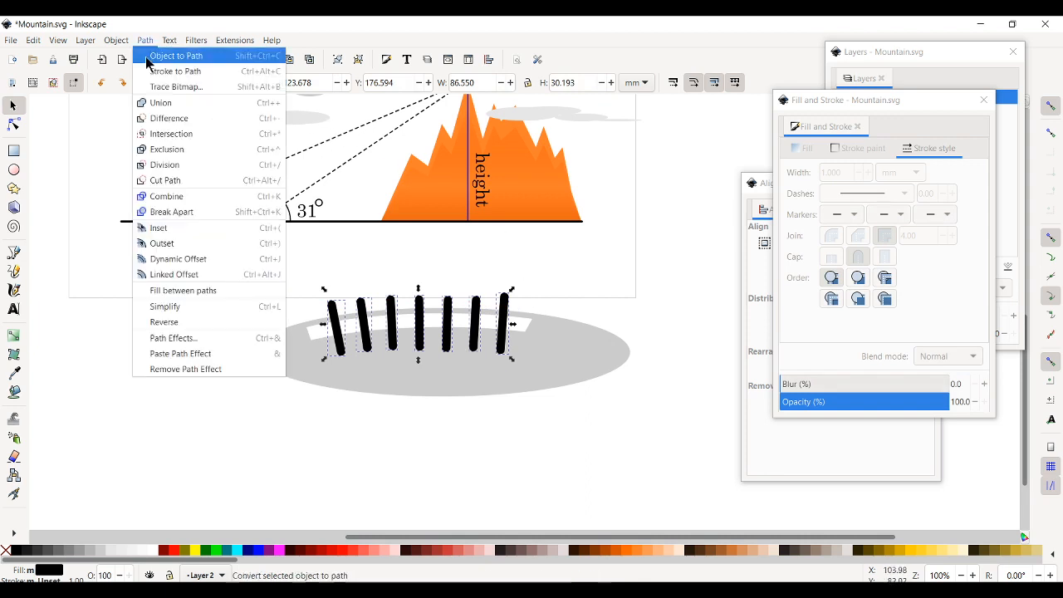
{"action": "left_click", "coordinate": [183, 199]}
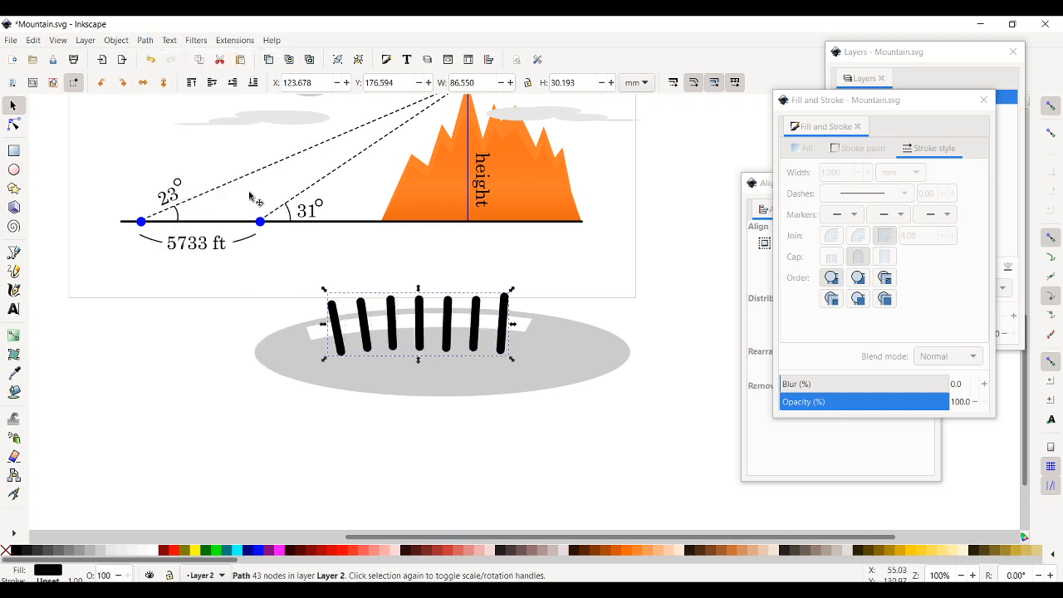
{"action": "left_click", "coordinate": [674, 233]}
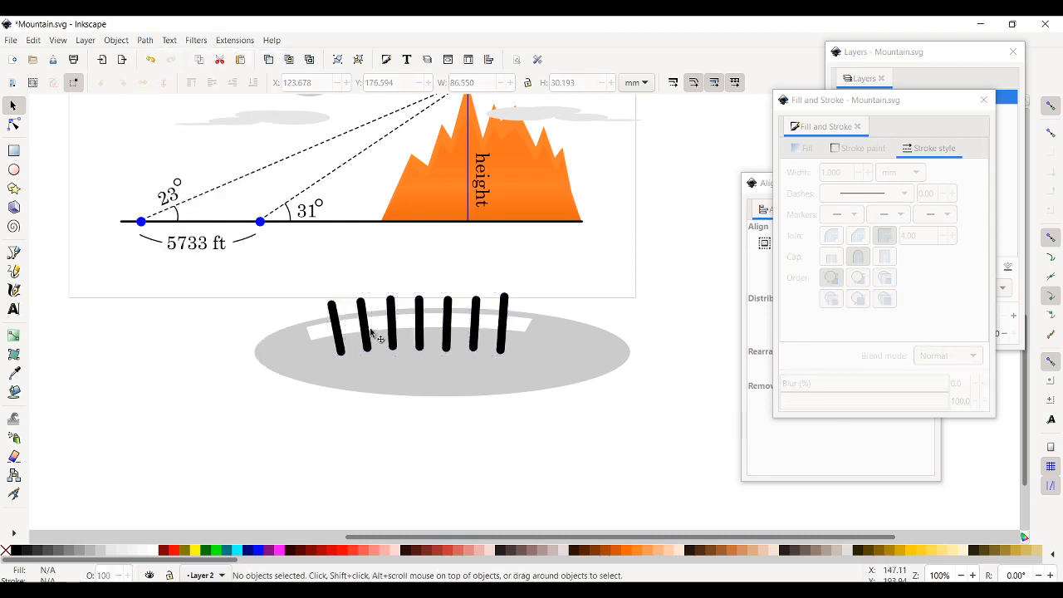
Step: Subtract the combined bars from the white band with the Difference operation to cut it into separate windows
{"action": "left_click", "coordinate": [323, 339]}
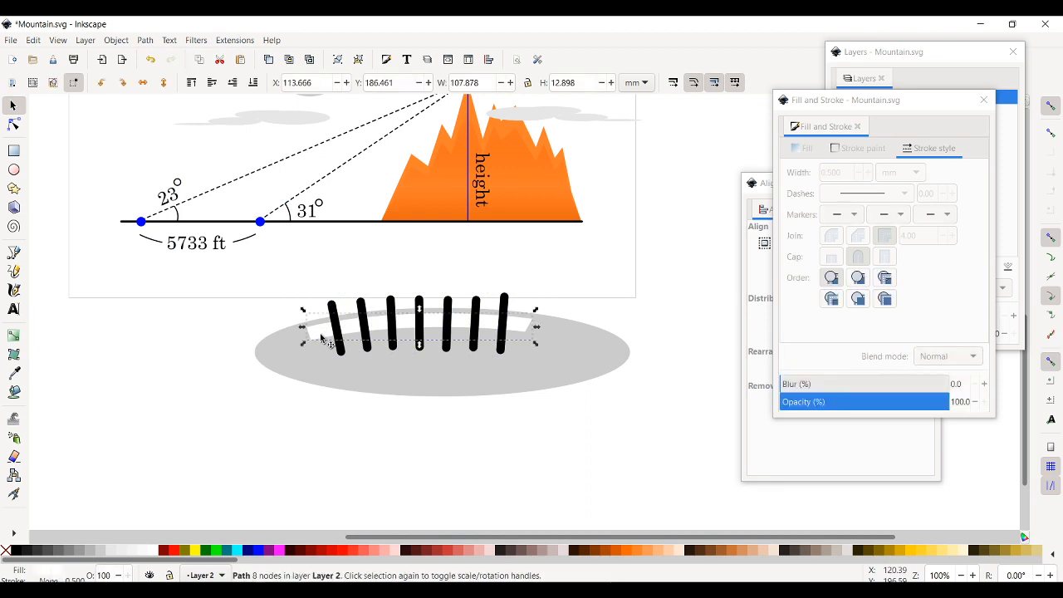
{"action": "left_click", "coordinate": [335, 311], "text": "shift"}
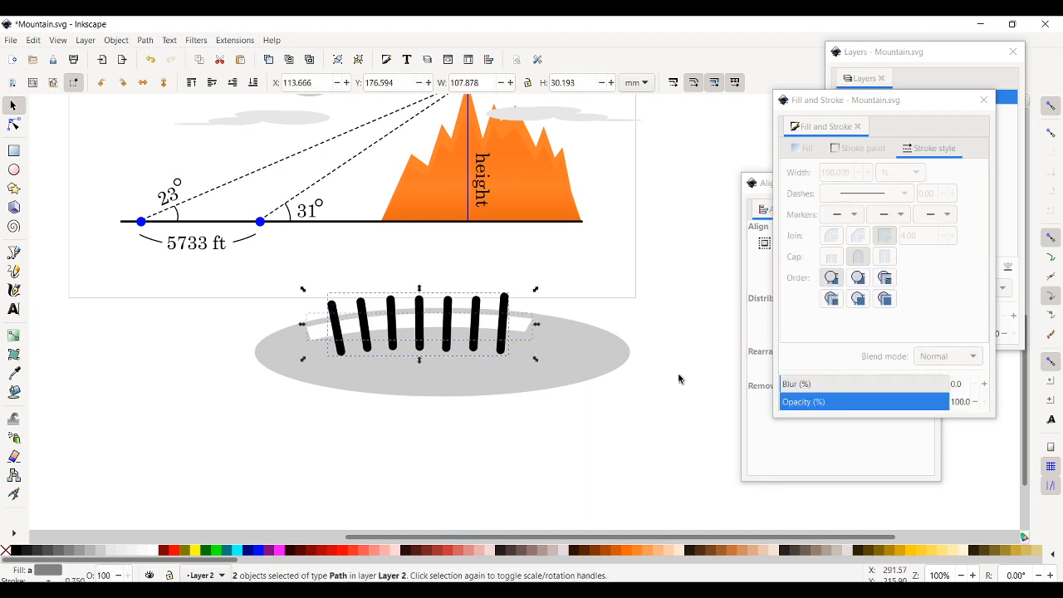
{"action": "left_click", "coordinate": [145, 40]}
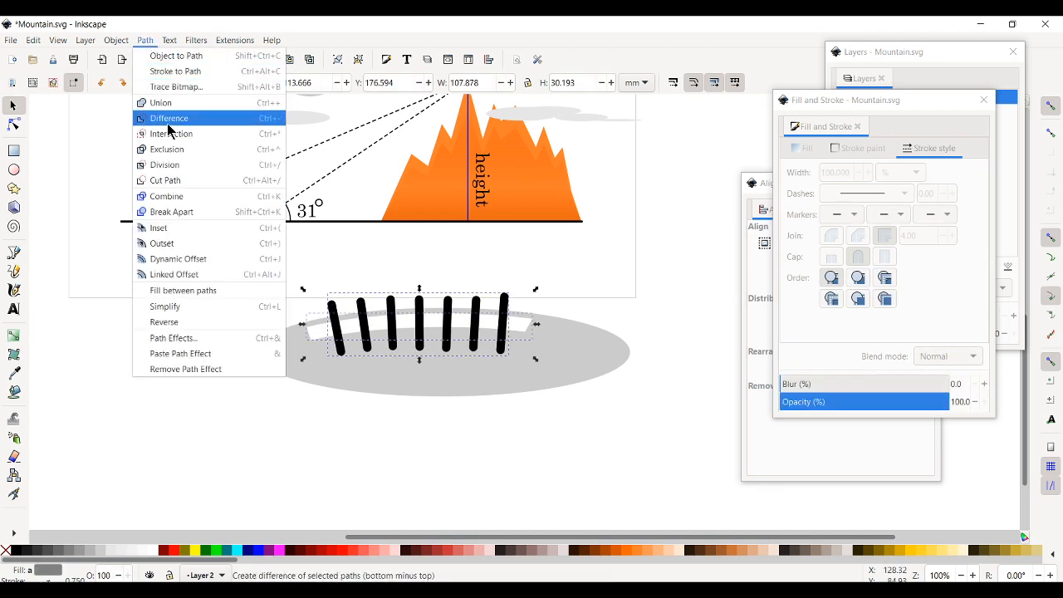
{"action": "left_click", "coordinate": [169, 118]}
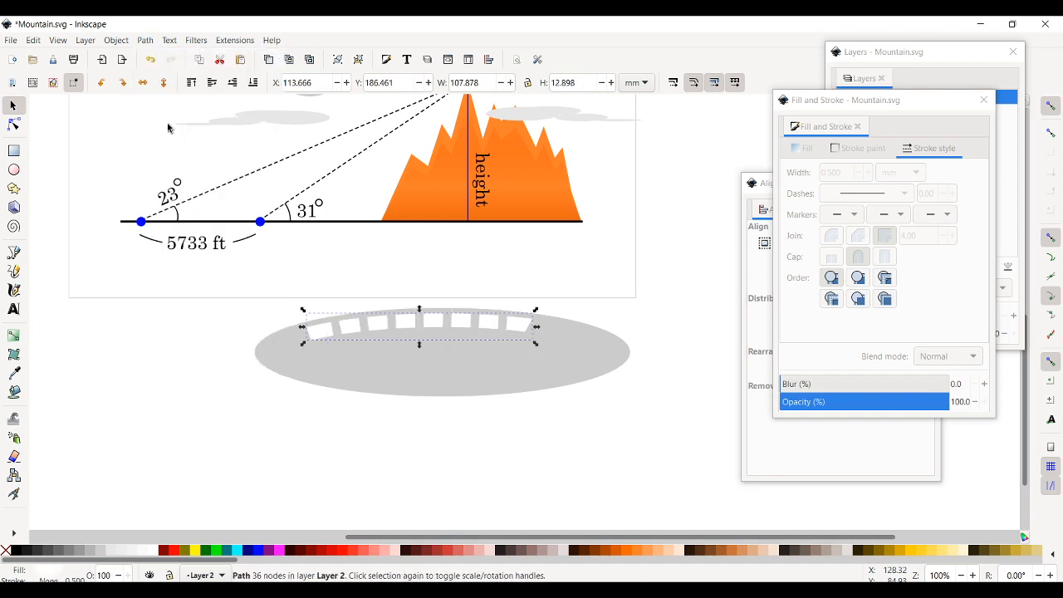
{"action": "left_click", "coordinate": [714, 431]}
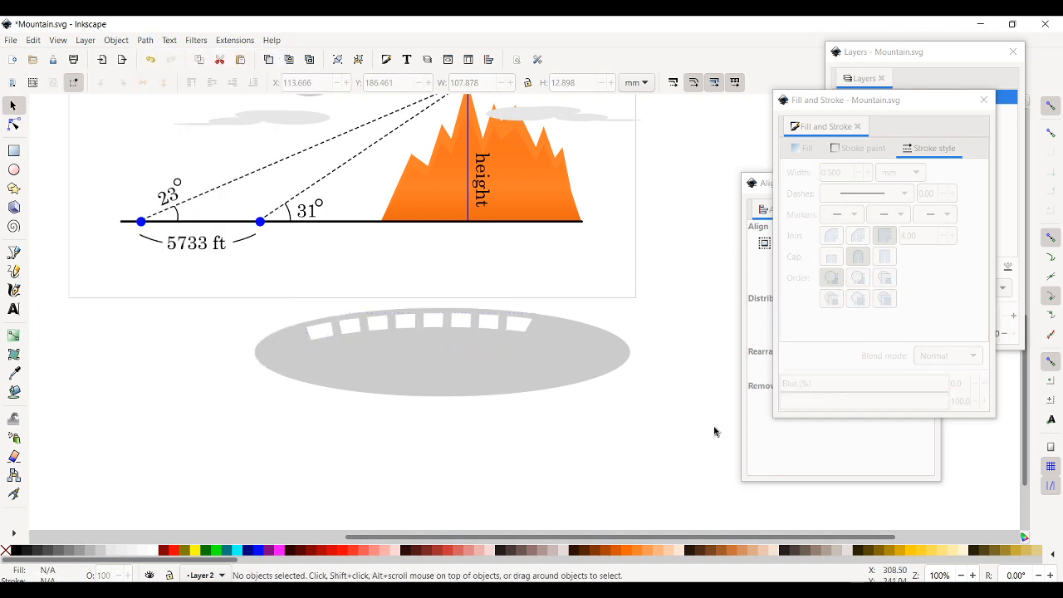
{"action": "left_click", "coordinate": [523, 326]}
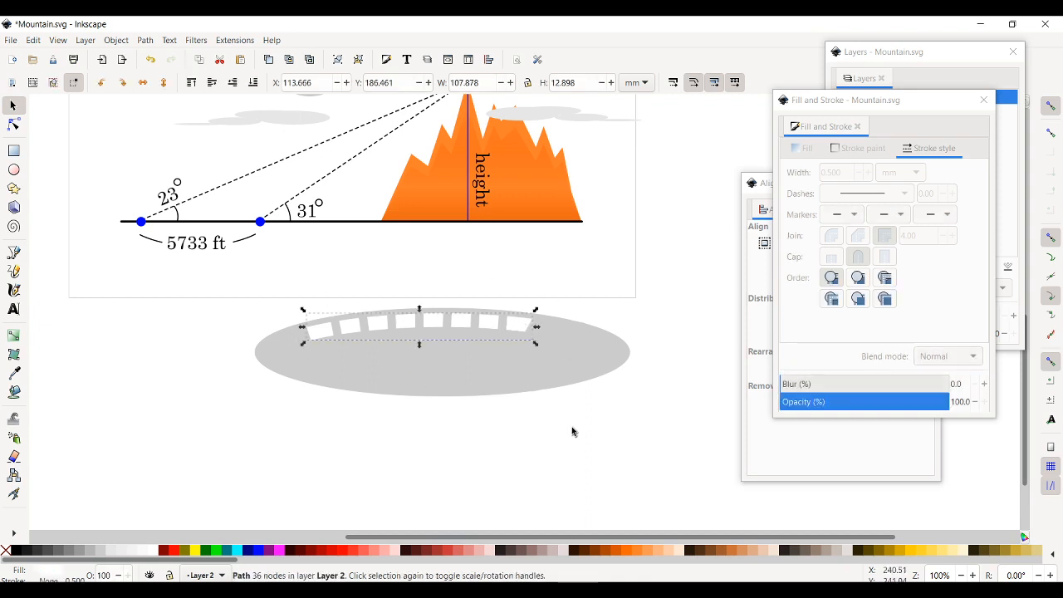
{"action": "left_click", "coordinate": [640, 451]}
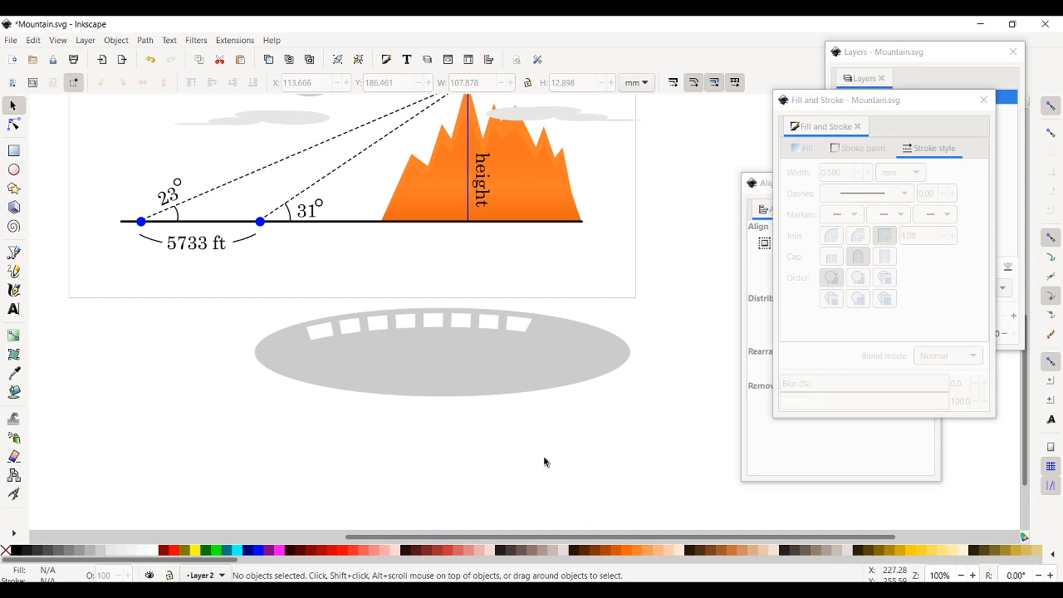
Step: Duplicate the large grey ellipse, fill the copy darker grey, shrink it to about 89 by 17 mm and place it over the body's lower edge
{"action": "left_click", "coordinate": [572, 379]}
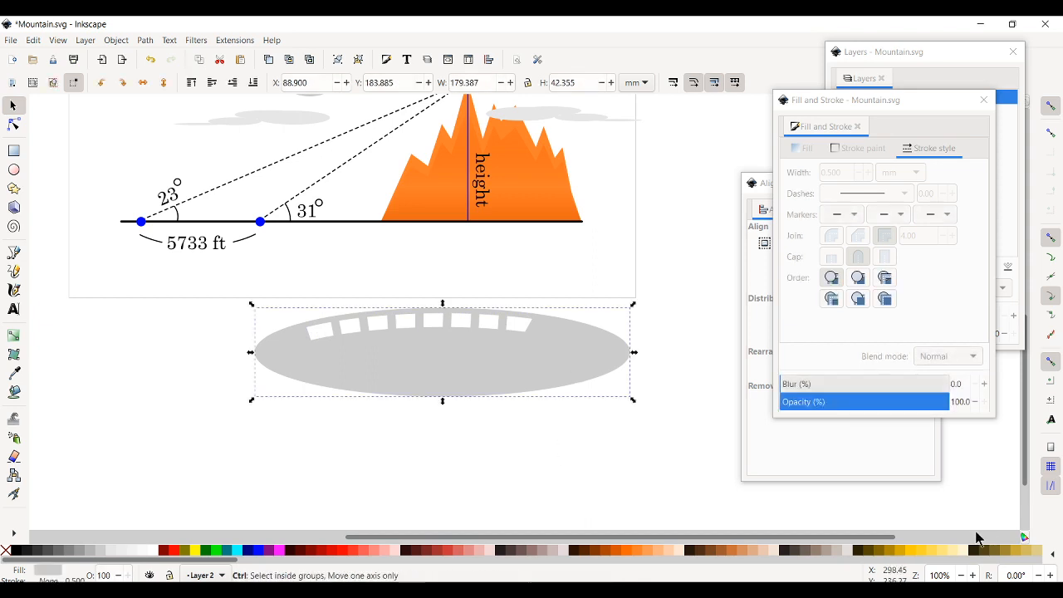
{"action": "key", "text": "ctrl+d"}
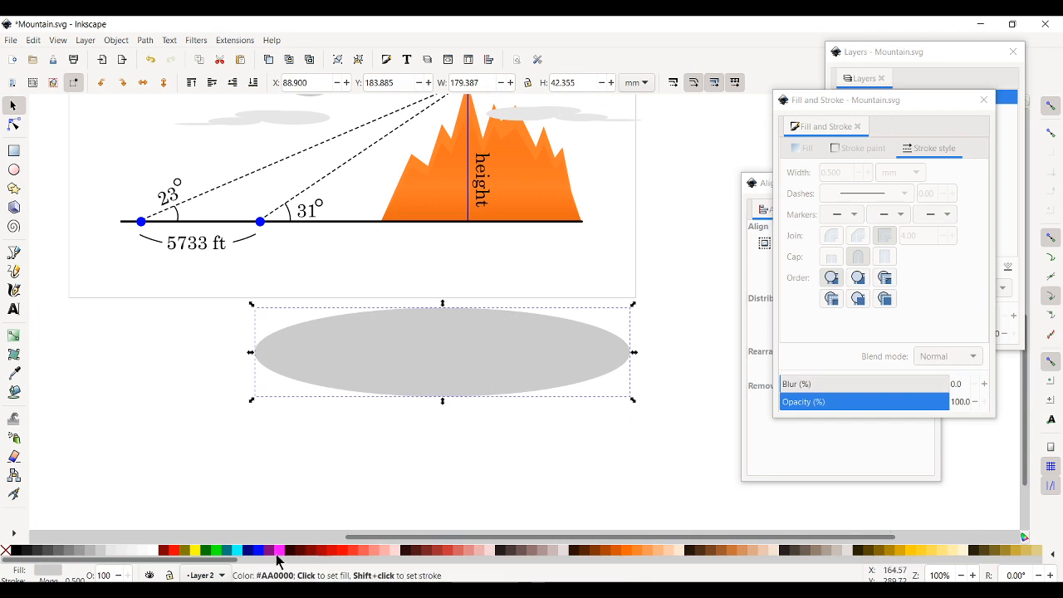
{"action": "left_click", "coordinate": [81, 552]}
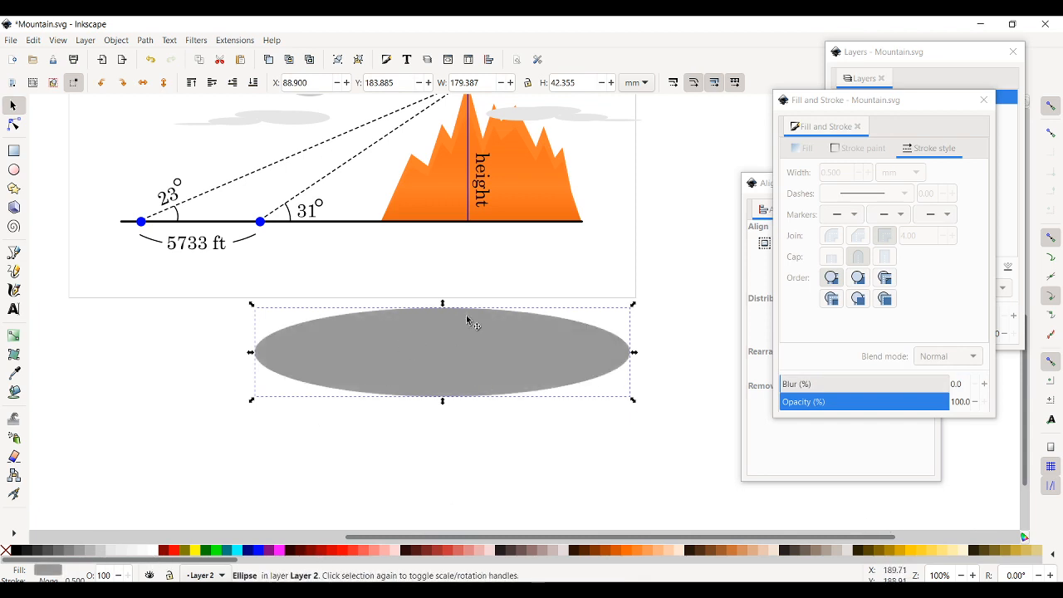
{"action": "left_click_drag", "start_coordinate": [633, 307], "coordinate": [609, 350]}
{"action": "mouse_move", "coordinate": [337, 374]}
{"action": "left_mouse_down"}
{"action": "mouse_move", "coordinate": [529, 404]}
{"action": "mouse_move", "coordinate": [474, 392]}
{"action": "mouse_move", "coordinate": [486, 363]}
{"action": "mouse_move", "coordinate": [491, 395]}
{"action": "left_mouse_up"}
{"action": "left_click", "coordinate": [705, 423]}
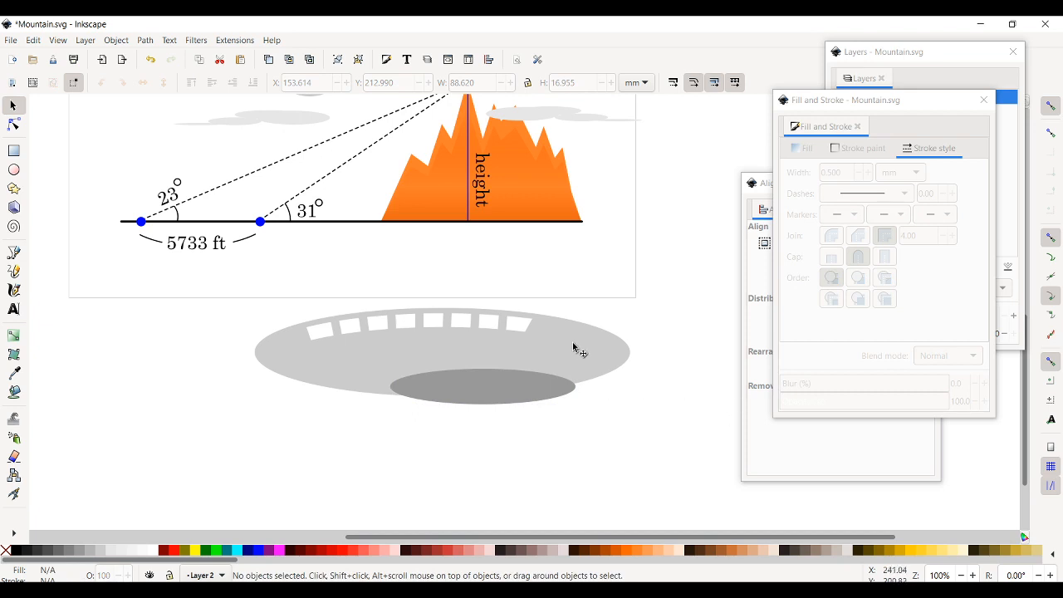
Step: Draw an upright ellipse about 18 by 34 mm over the right end of the body and remove its stroke
{"action": "left_click", "coordinate": [13, 169]}
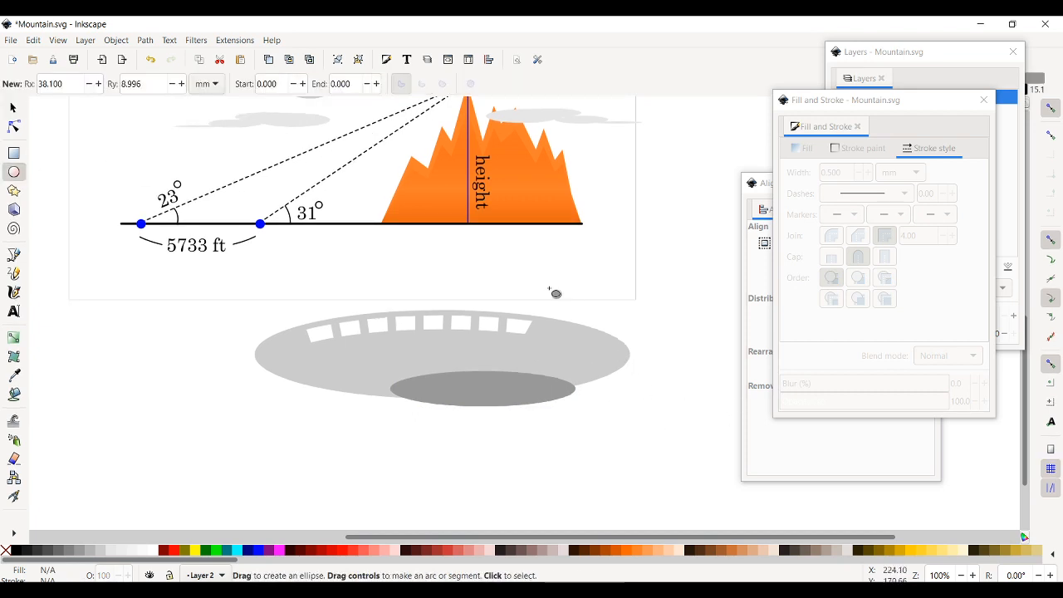
{"action": "left_click_drag", "start_coordinate": [566, 286], "coordinate": [600, 346]}
{"action": "left_click_drag", "start_coordinate": [615, 370], "coordinate": [615, 371]}
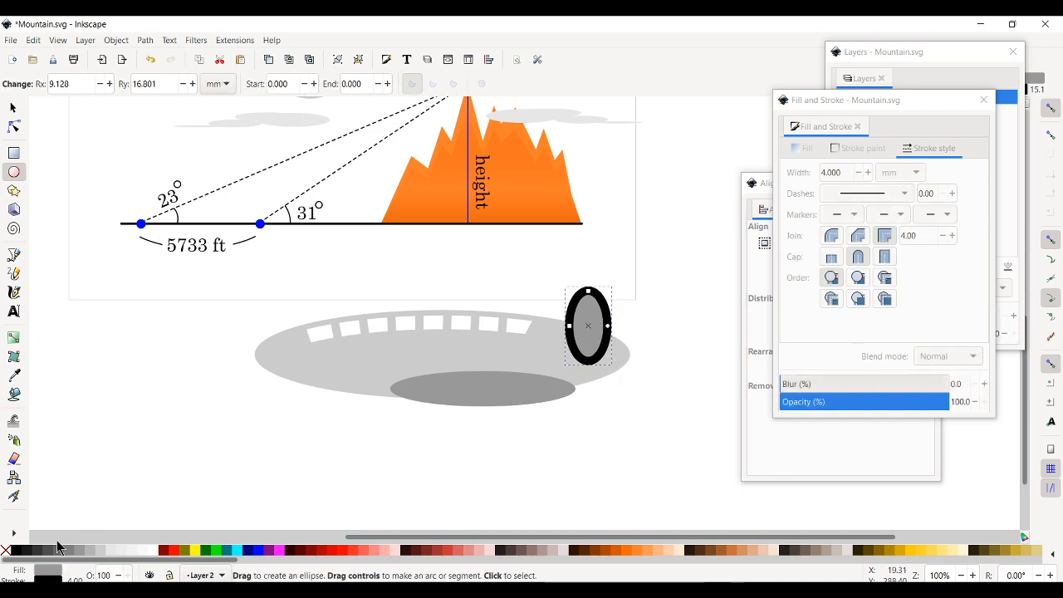
{"action": "left_click", "coordinate": [5, 551], "text": "shift"}
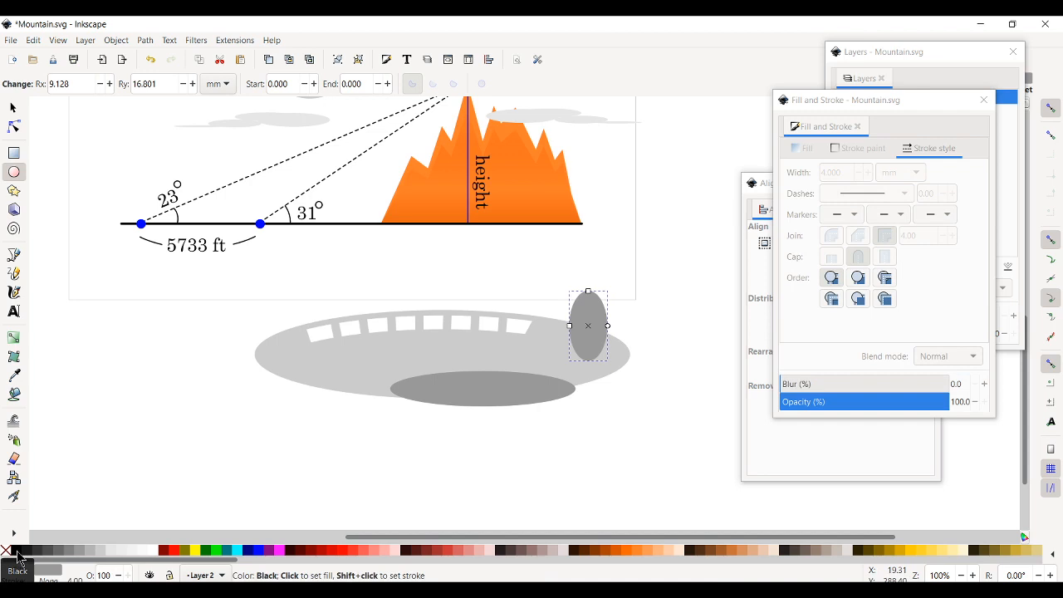
Step: Tilt the upright ellipse slightly clockwise and move it onto the body's upper right end as a tail fin
{"action": "left_click", "coordinate": [11, 108]}
{"action": "mouse_move", "coordinate": [588, 327]}
{"action": "left_mouse_down"}
{"action": "mouse_move", "coordinate": [618, 311]}
{"action": "mouse_move", "coordinate": [596, 324]}
{"action": "left_mouse_up"}
{"action": "left_click", "coordinate": [596, 323]}
{"action": "left_click_drag", "start_coordinate": [621, 288], "coordinate": [631, 296]}
{"action": "mouse_move", "coordinate": [584, 347]}
{"action": "left_mouse_down"}
{"action": "mouse_move", "coordinate": [610, 336]}
{"action": "mouse_move", "coordinate": [599, 341]}
{"action": "left_mouse_up"}
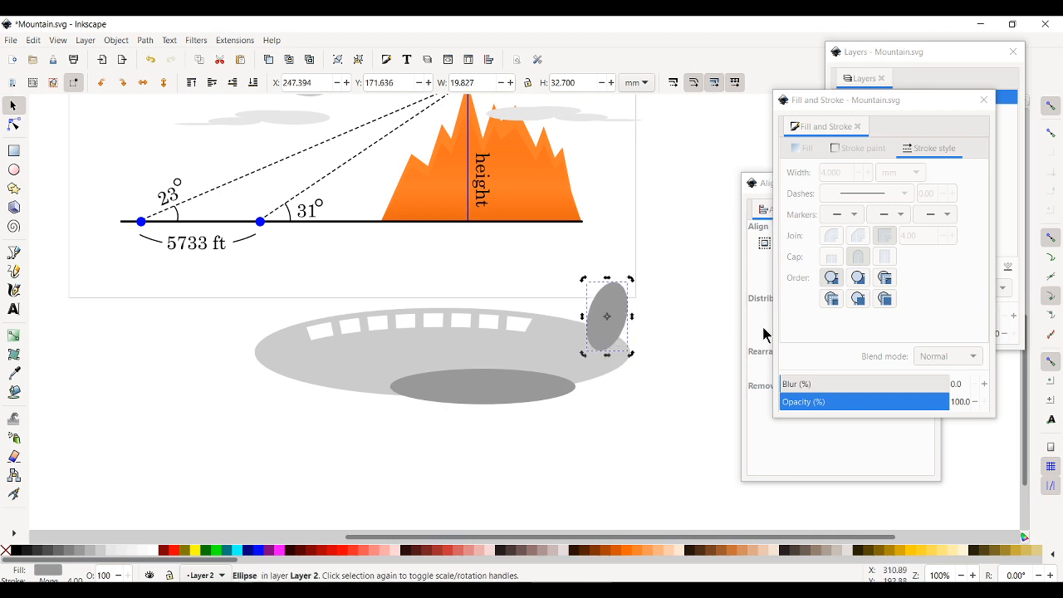
{"action": "left_click", "coordinate": [650, 398]}
Step: Copy the large body ellipse's style and paste it onto the tilted tail ellipse
{"action": "left_click", "coordinate": [484, 365]}
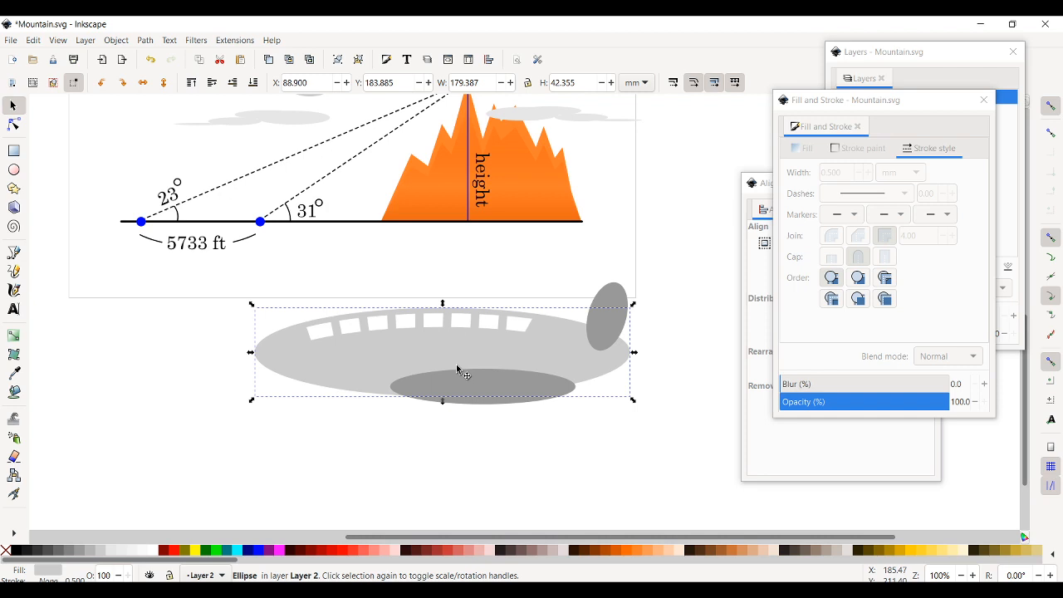
{"action": "left_click", "coordinate": [685, 289]}
{"action": "left_click", "coordinate": [616, 322]}
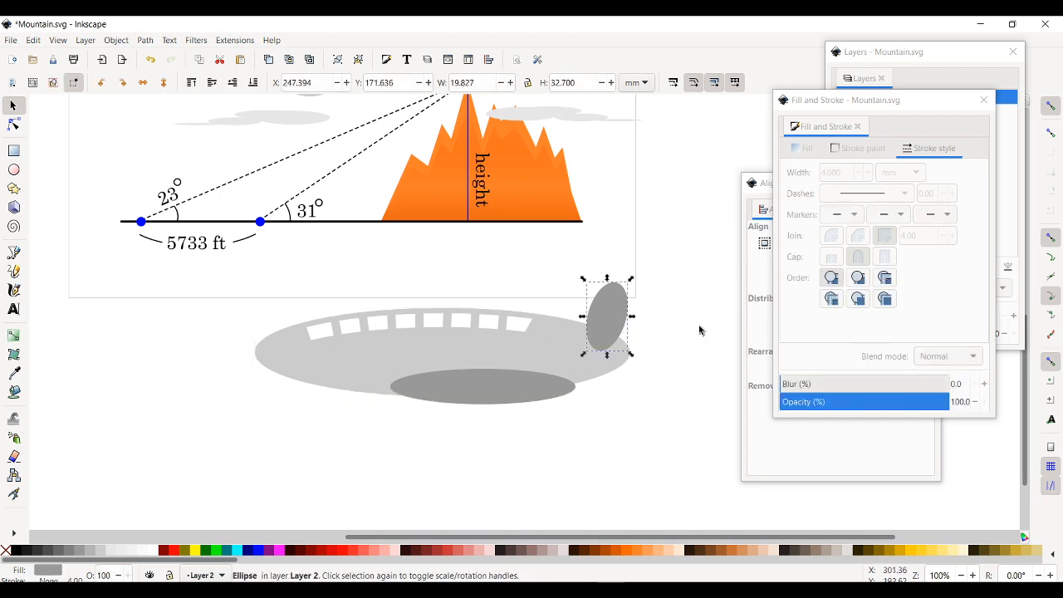
{"action": "key", "text": "ctrl+shift+v"}
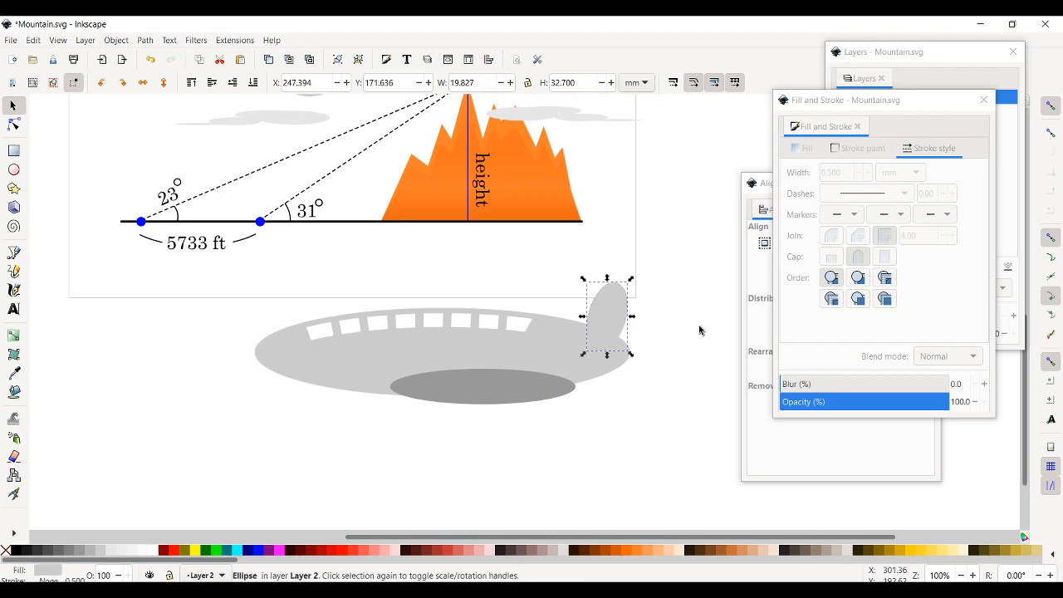
{"action": "left_click", "coordinate": [34, 41]}
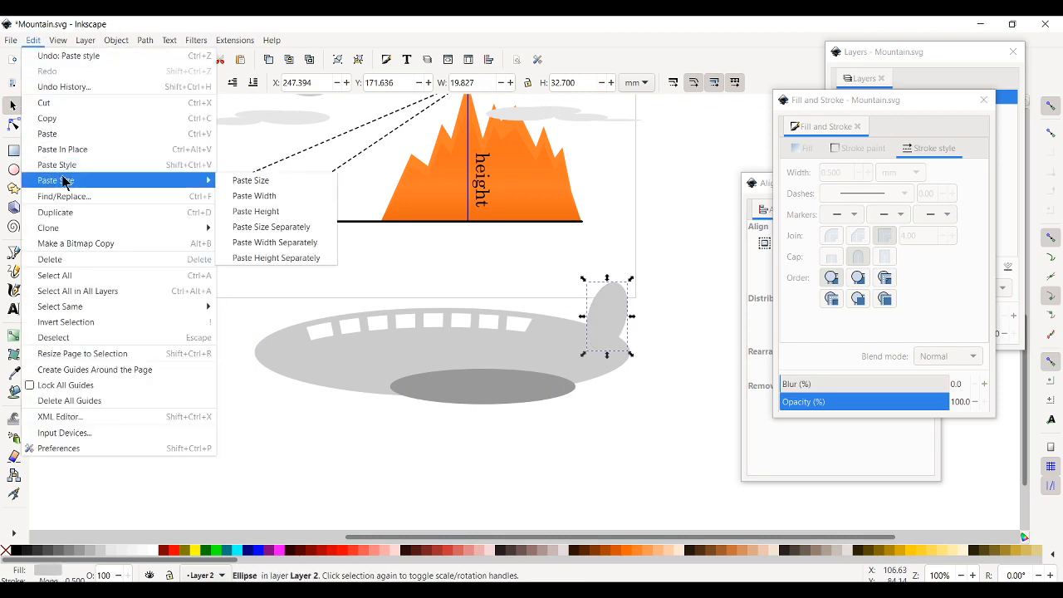
Step: Tilt the tail ellipse further clockwise and shift it slightly down and outward so it overlaps the body's upper right end
{"action": "left_click", "coordinate": [734, 340]}
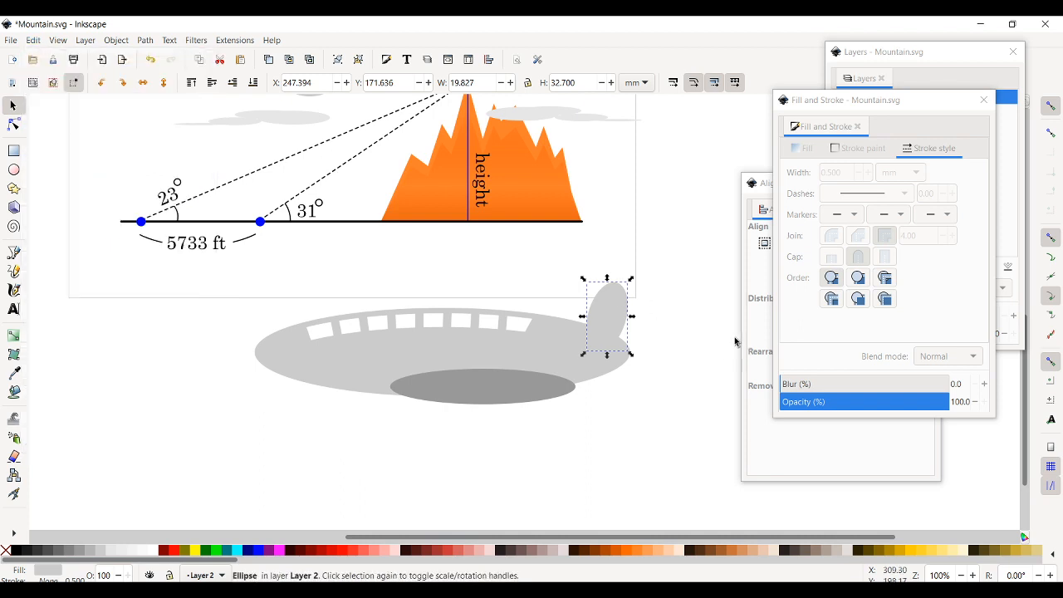
{"action": "left_click", "coordinate": [611, 314]}
{"action": "left_click_drag", "start_coordinate": [633, 281], "coordinate": [641, 292]}
{"action": "left_click_drag", "start_coordinate": [607, 340], "coordinate": [616, 350]}
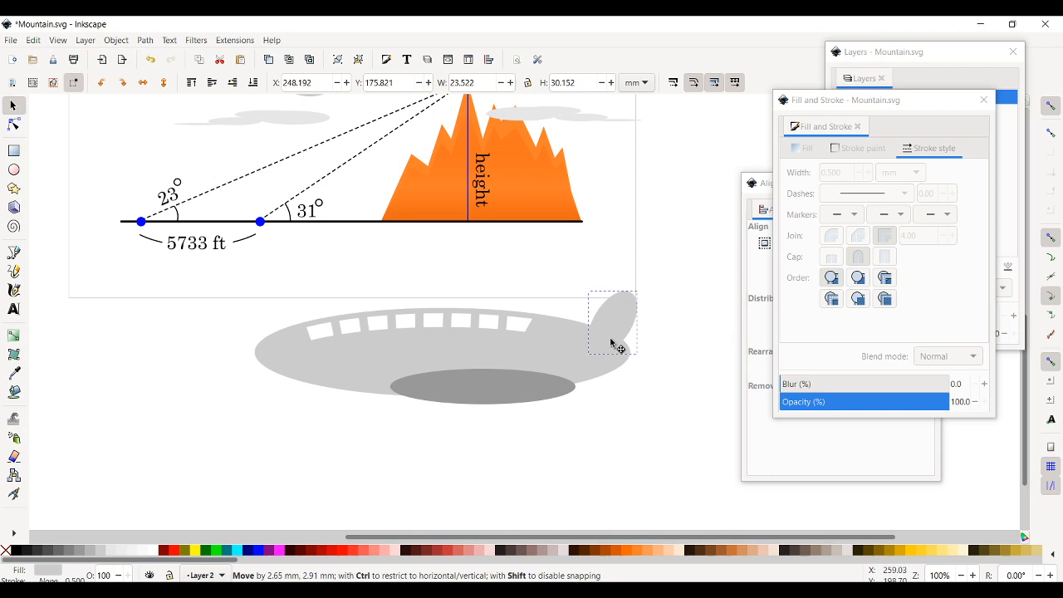
{"action": "left_click", "coordinate": [693, 337]}
{"action": "left_click", "coordinate": [560, 355]}
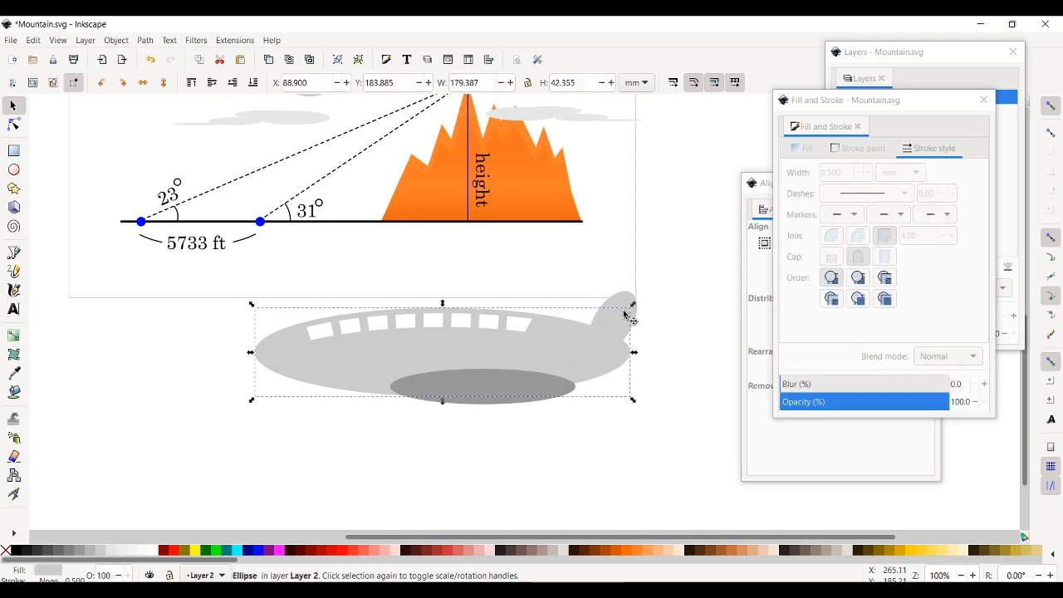
{"action": "left_click", "coordinate": [625, 304]}
{"action": "left_click", "coordinate": [676, 309]}
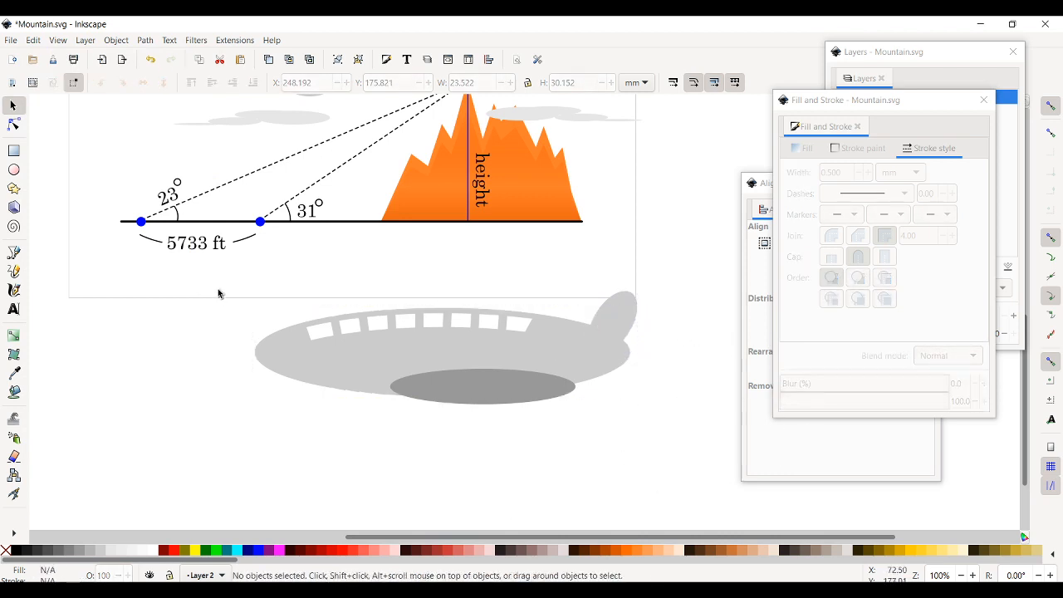
Step: Group the airplane's body, windows, darker wing and tail fin into one object
{"action": "left_click_drag", "start_coordinate": [218, 293], "coordinate": [701, 436]}
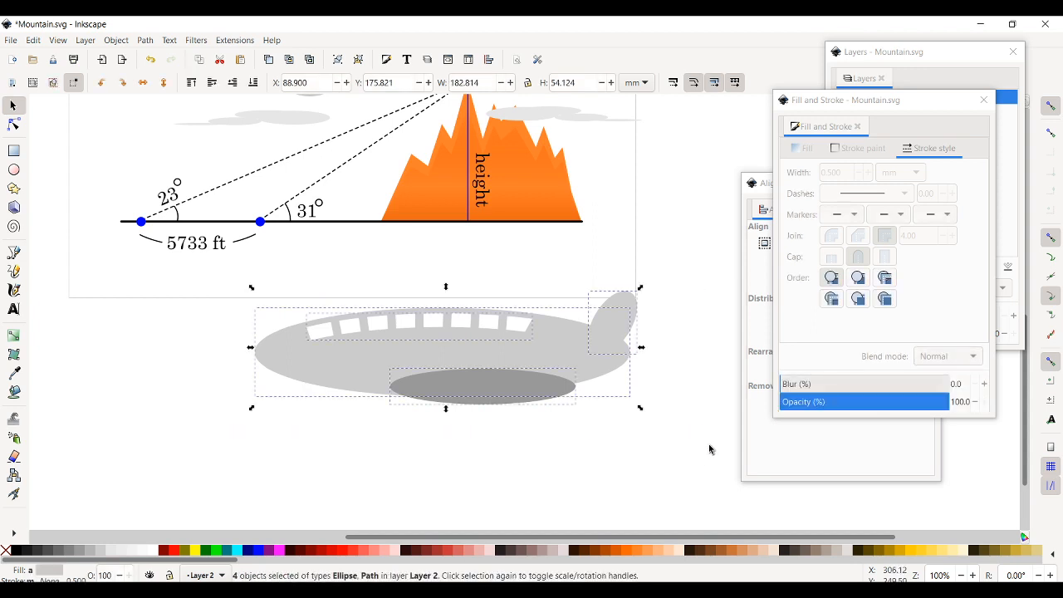
{"action": "key", "text": "ctrl+z"}
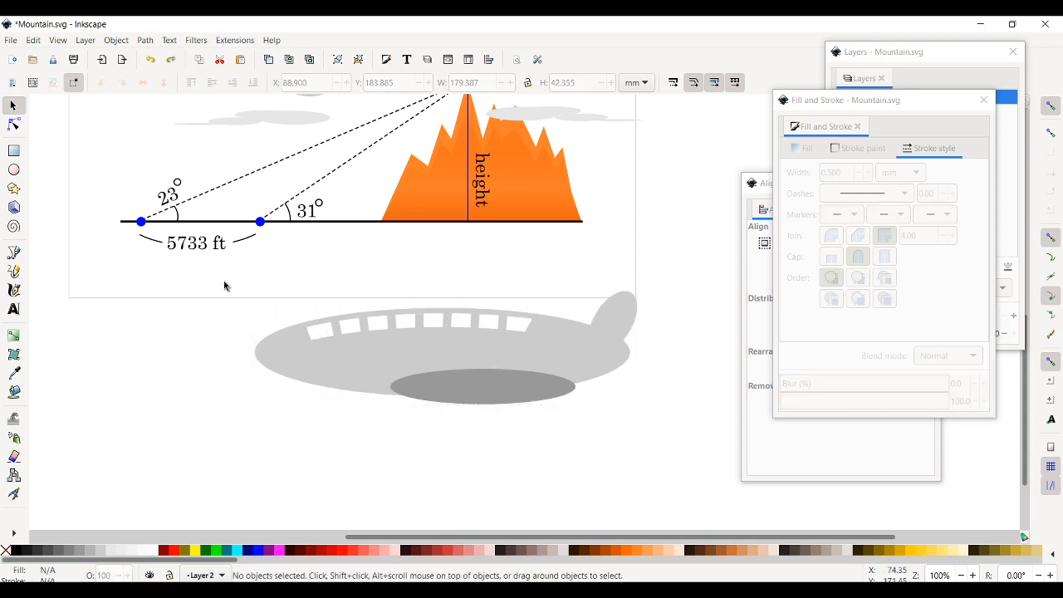
{"action": "left_click_drag", "start_coordinate": [223, 286], "coordinate": [688, 441]}
{"action": "key", "text": "ctrl+g"}
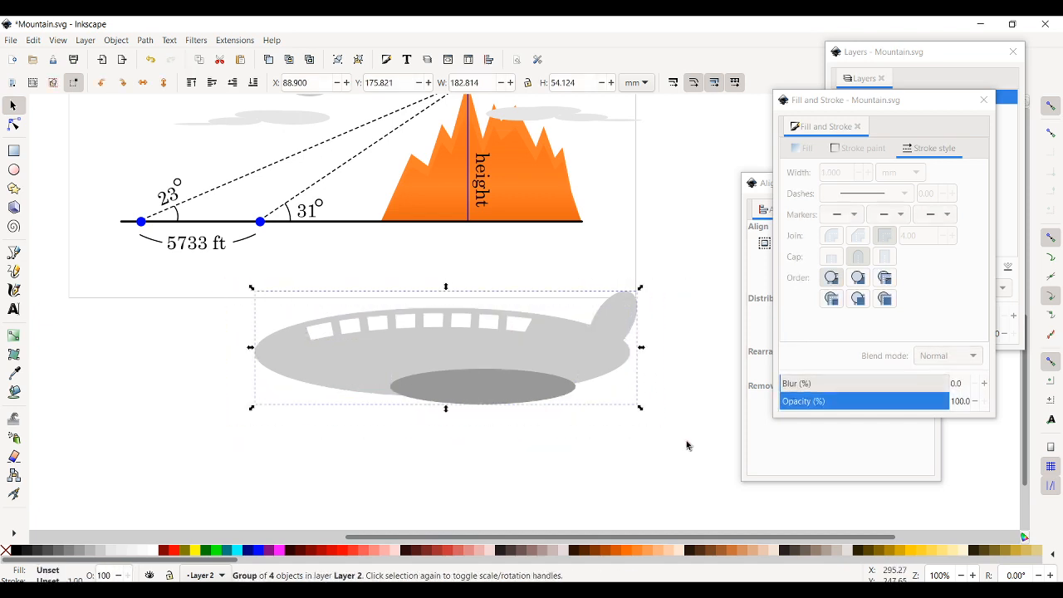
Step: Shrink the airplane group proportionally to about 22 by 6.5 mm and place it in the sky just right of the mountain peak
{"action": "left_click_drag", "start_coordinate": [640, 407], "coordinate": [458, 316]}
{"action": "scroll", "coordinate": [371, 291], "scroll_direction": "up", "scroll_amount": 4}
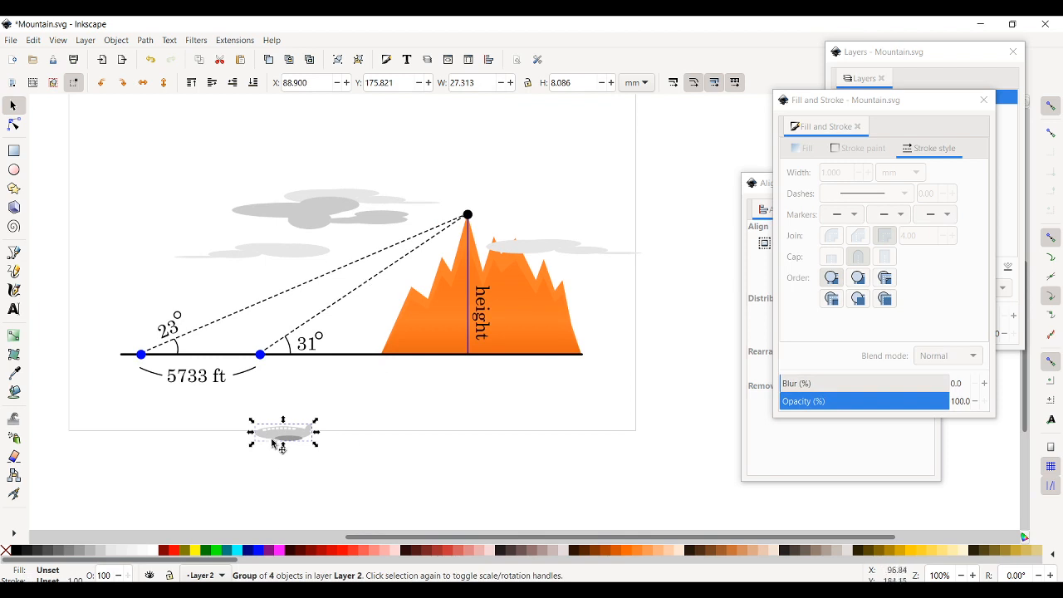
{"action": "mouse_move", "coordinate": [279, 433]}
{"action": "left_mouse_down"}
{"action": "mouse_move", "coordinate": [432, 239]}
{"action": "mouse_move", "coordinate": [237, 230]}
{"action": "mouse_move", "coordinate": [360, 267]}
{"action": "mouse_move", "coordinate": [522, 208]}
{"action": "mouse_move", "coordinate": [543, 225]}
{"action": "mouse_move", "coordinate": [536, 214]}
{"action": "mouse_move", "coordinate": [555, 206]}
{"action": "left_mouse_up"}
{"action": "left_click", "coordinate": [457, 462]}
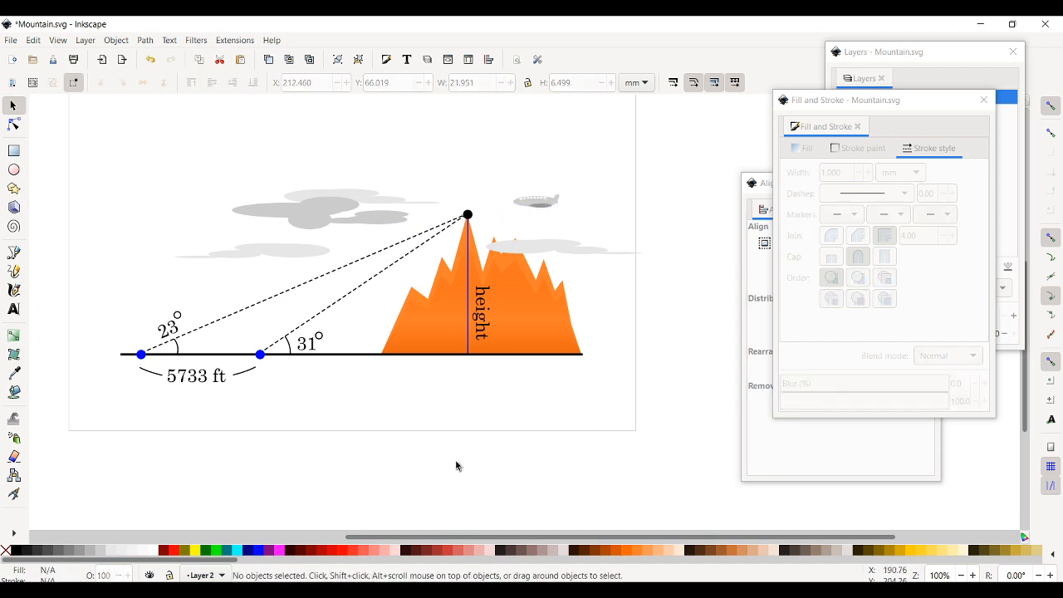
Step: Hide Layer 2 and show Layer 1 to compare the new drawing with the original diagram
{"action": "scroll", "coordinate": [617, 381], "scroll_direction": "up", "scroll_amount": 1}
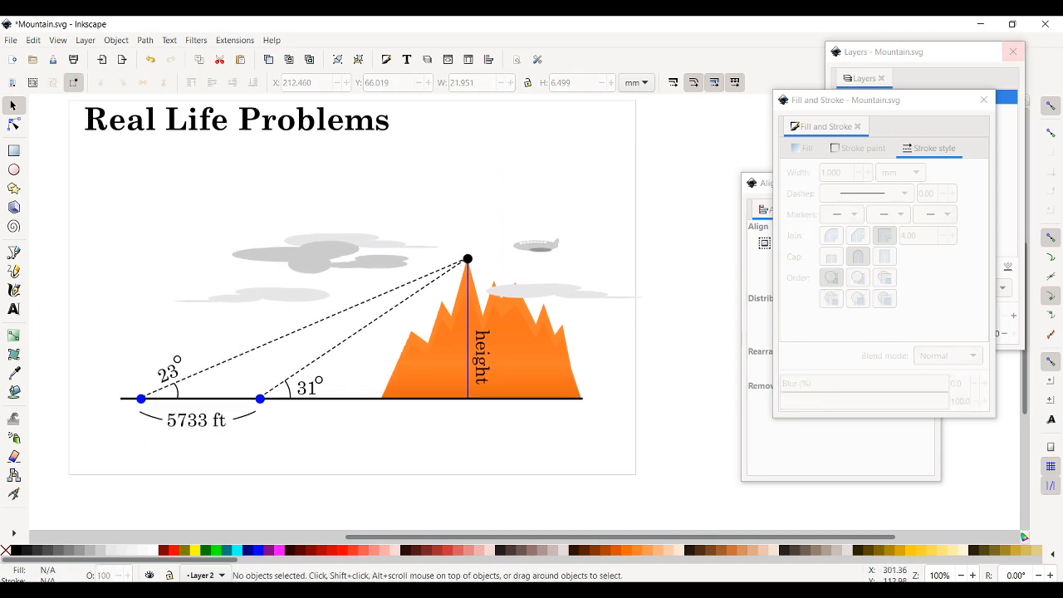
{"action": "left_click", "coordinate": [936, 81]}
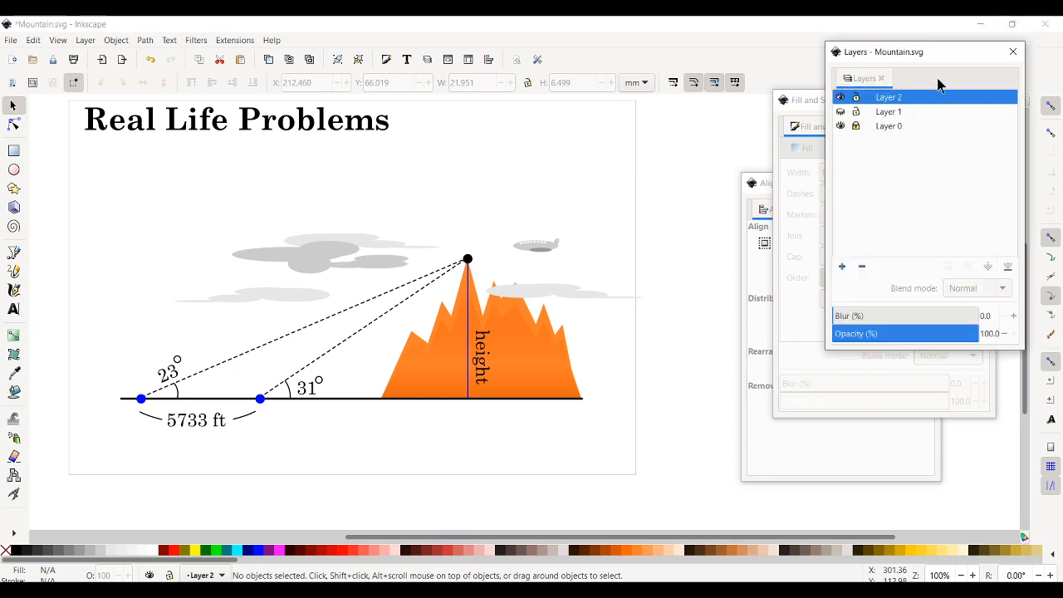
{"action": "left_click", "coordinate": [841, 97]}
{"action": "left_click", "coordinate": [841, 112]}
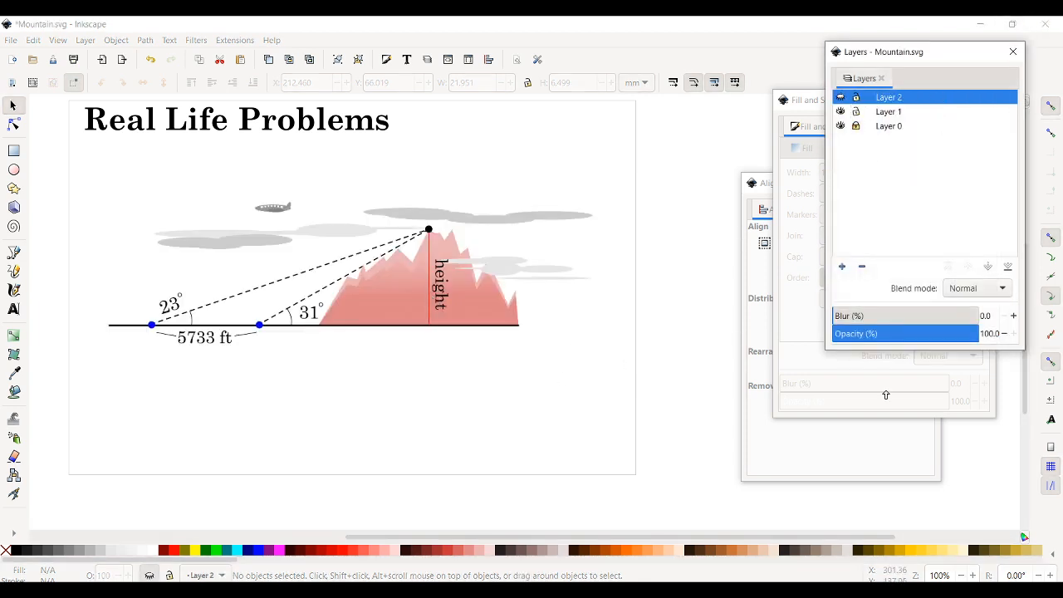
{"action": "left_click", "coordinate": [540, 405]}
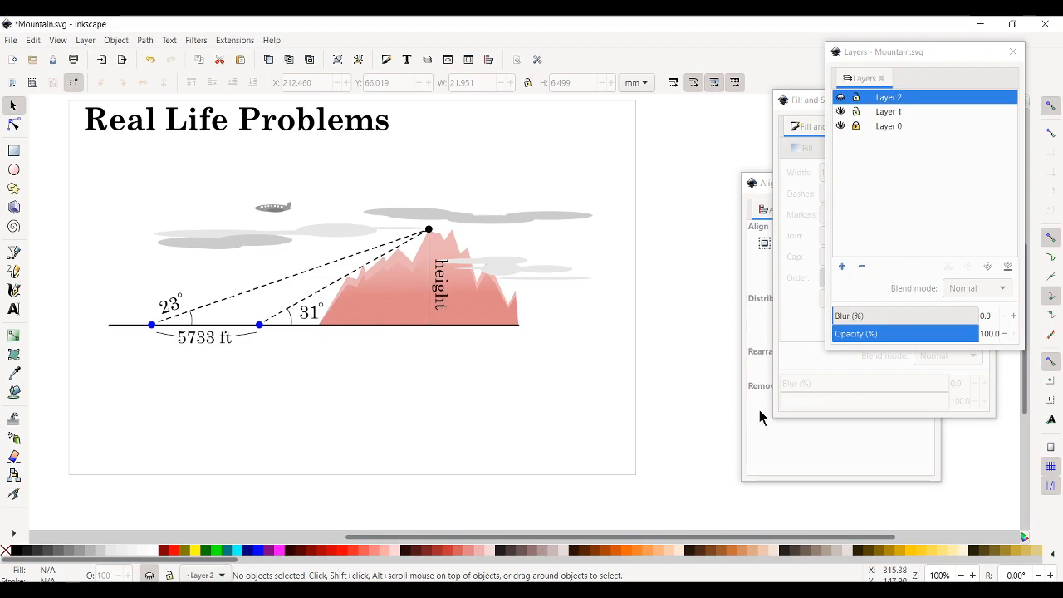